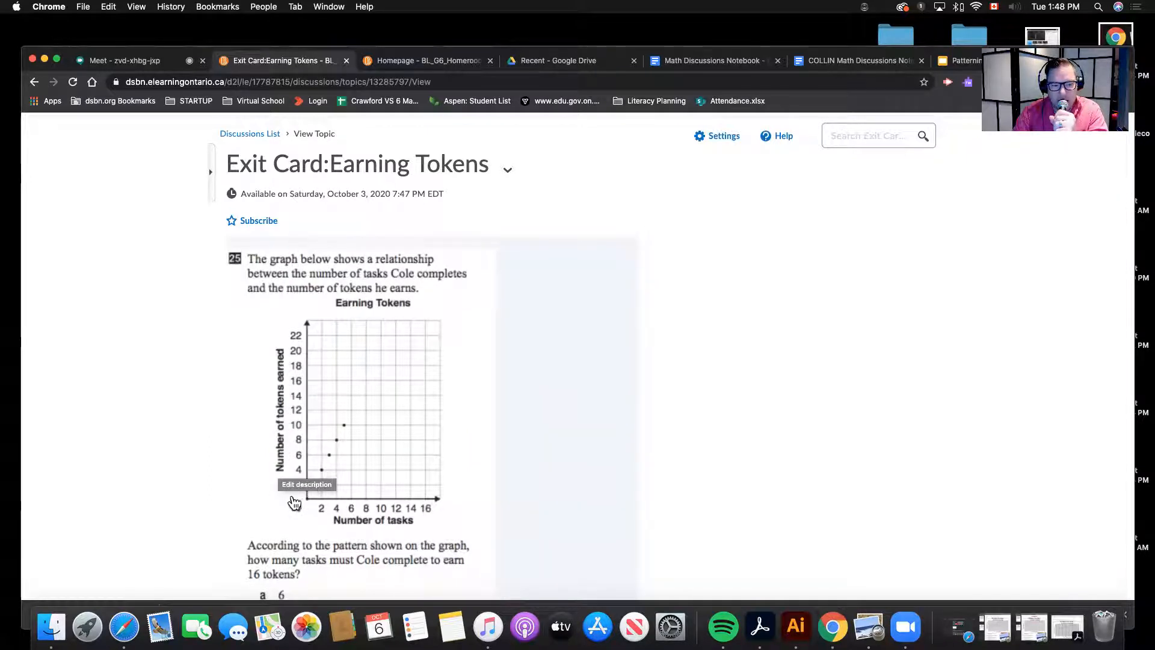
Read the Earning Tokens exit card, examining its graph, the question about 16 tokens and the answer options
{"action": "scroll", "coordinate": [283, 498], "scroll_direction": "down", "scroll_amount": 2}
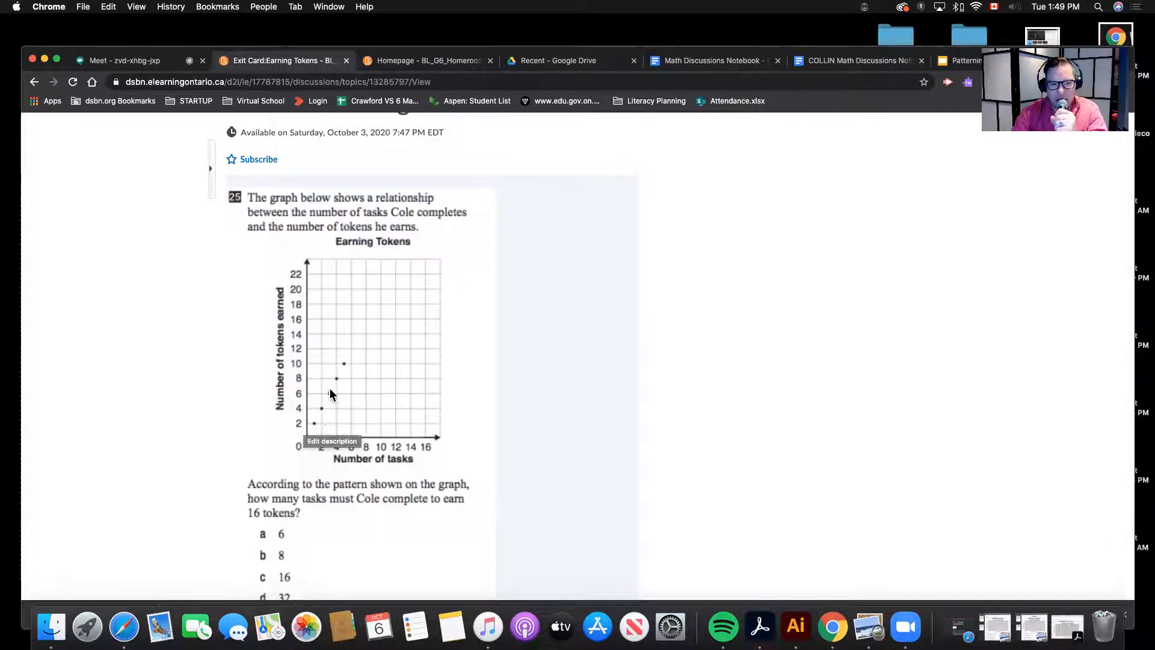
{"action": "left_click", "coordinate": [343, 363]}
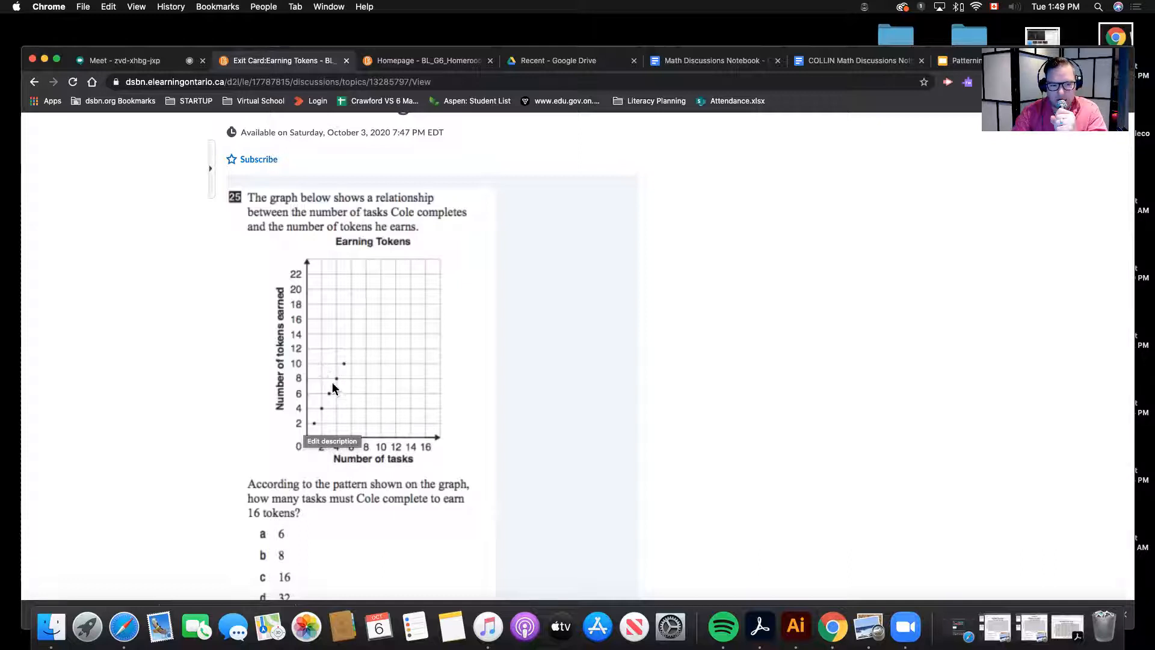
{"action": "scroll", "coordinate": [352, 508], "scroll_direction": "down", "scroll_amount": 2}
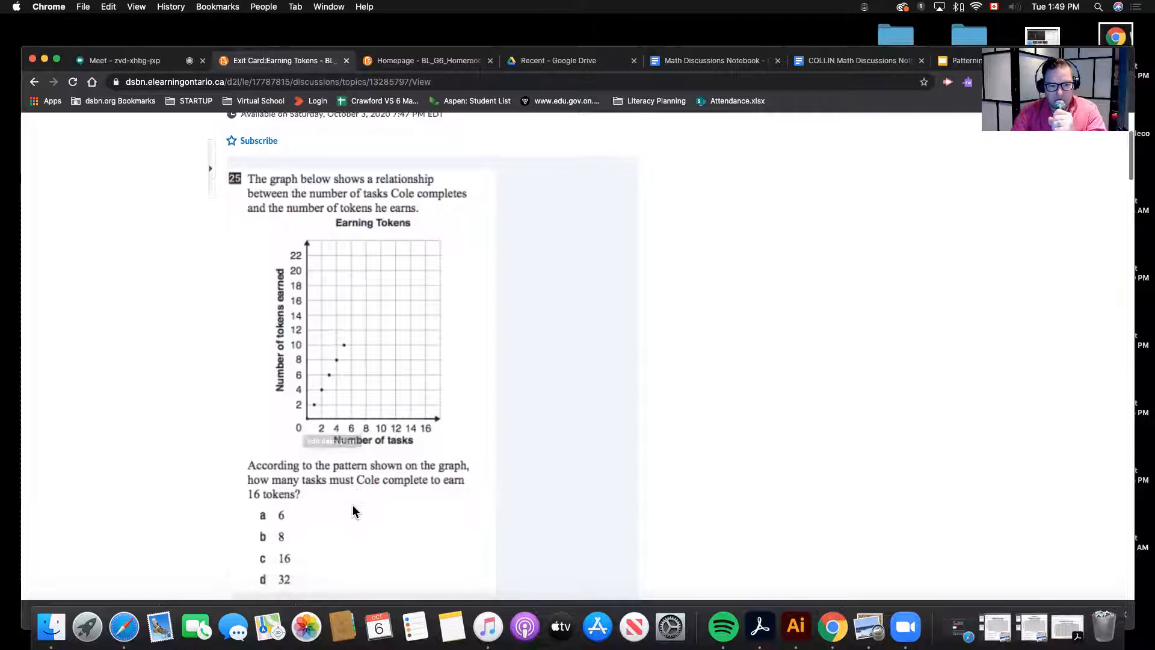
{"action": "scroll", "coordinate": [353, 506], "scroll_direction": "down", "scroll_amount": 2}
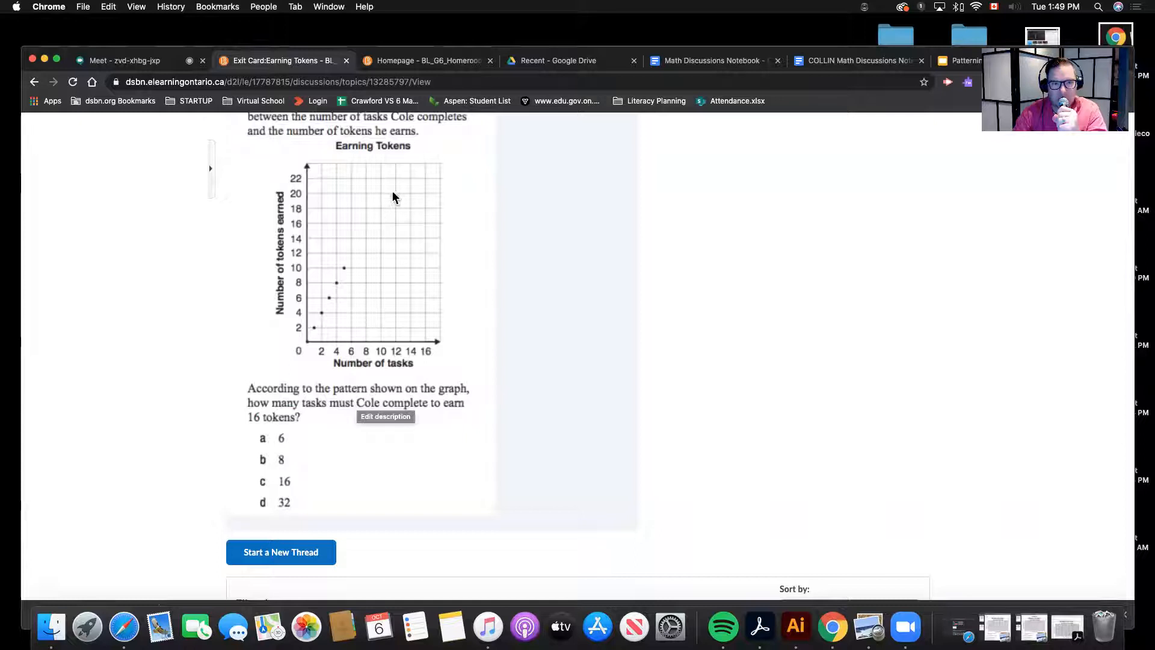
Go to the class homepage, open the student's Drive folder from his Just for You Jedi badge, and open his Math Discussions Notebook
{"action": "left_click", "coordinate": [406, 65]}
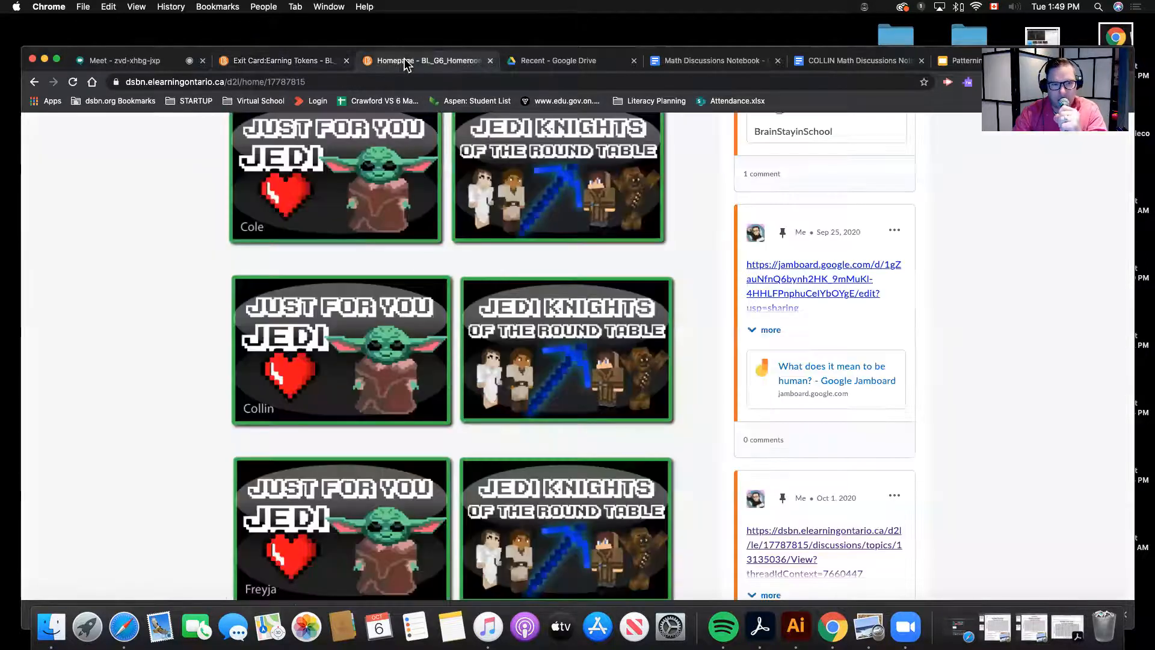
{"action": "left_click", "coordinate": [384, 362]}
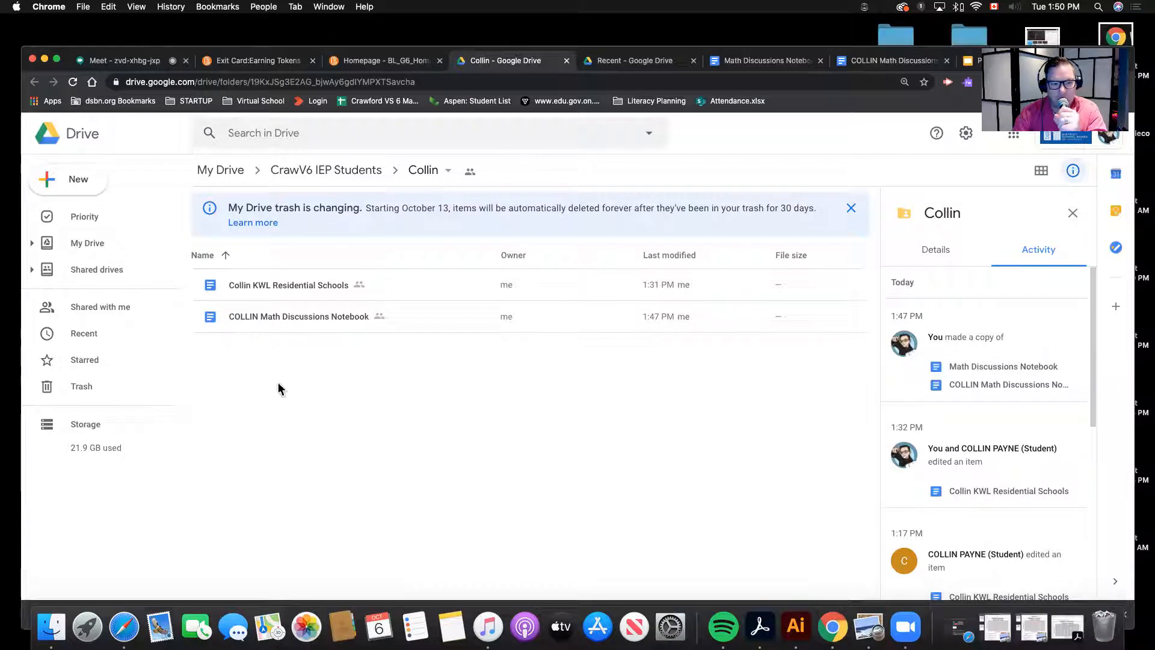
{"action": "double_click", "coordinate": [307, 315]}
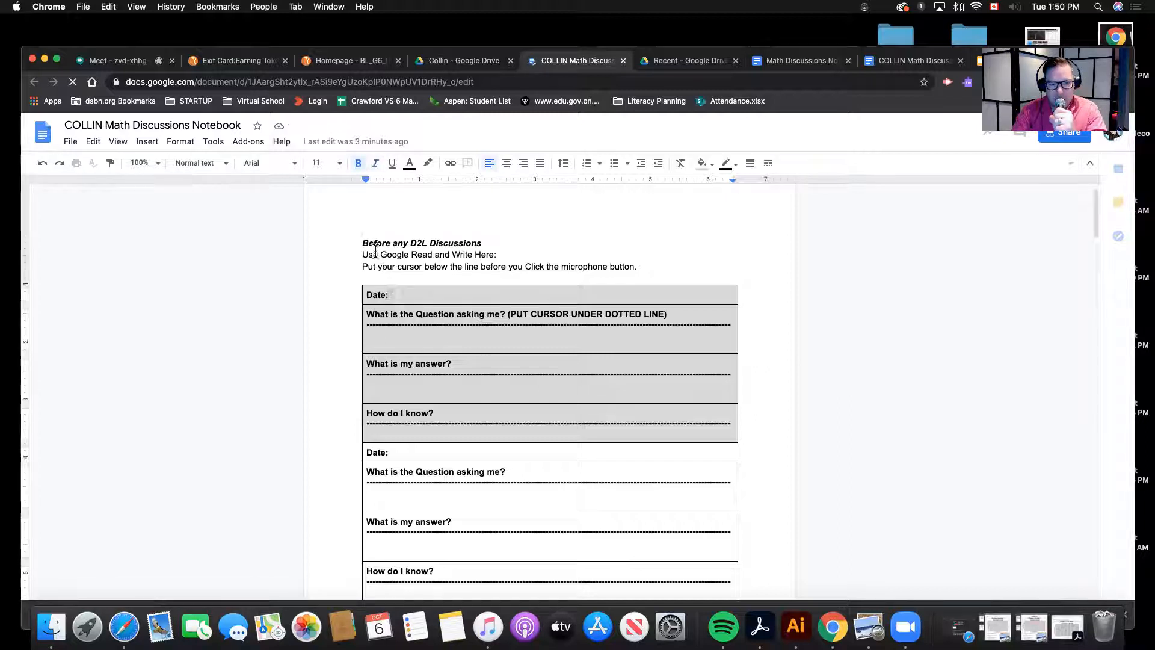
Turn on the Read and Write toolbar and dictate "Tuesday October 6th 2020" into the first Date row
{"action": "left_click", "coordinate": [390, 293]}
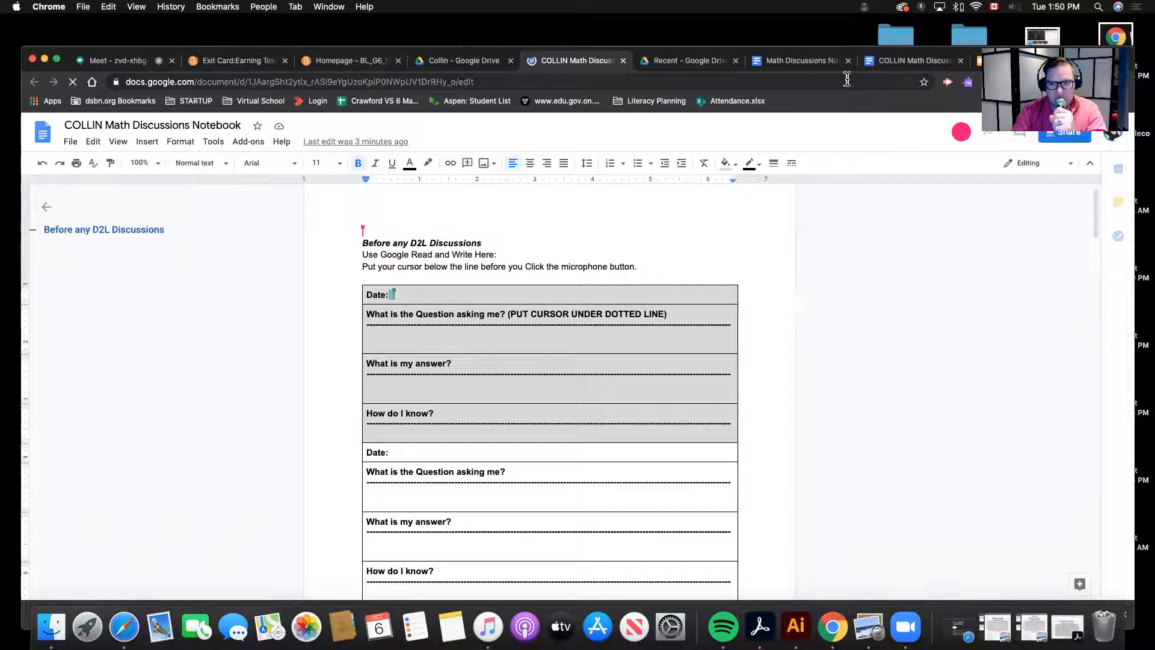
{"action": "mouse_move", "coordinate": [842, 53]}
{"action": "left_mouse_down"}
{"action": "mouse_move", "coordinate": [1058, 42]}
{"action": "mouse_move", "coordinate": [1121, 112]}
{"action": "mouse_move", "coordinate": [889, 42]}
{"action": "mouse_move", "coordinate": [833, 37]}
{"action": "left_mouse_up"}
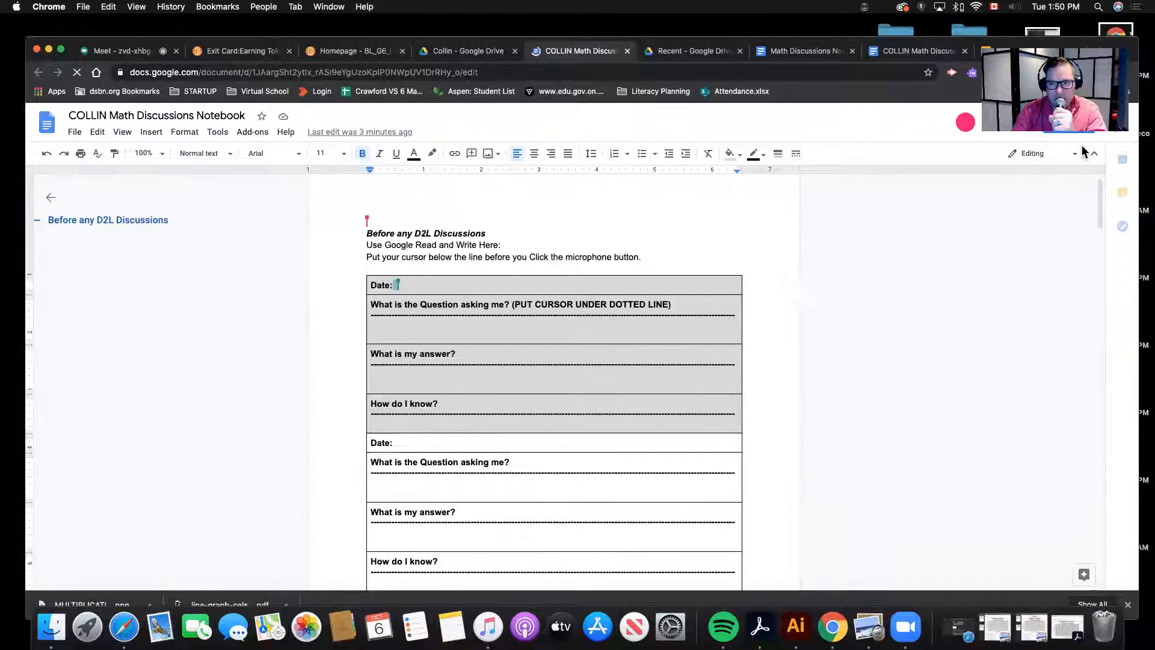
{"action": "left_click", "coordinate": [972, 74]}
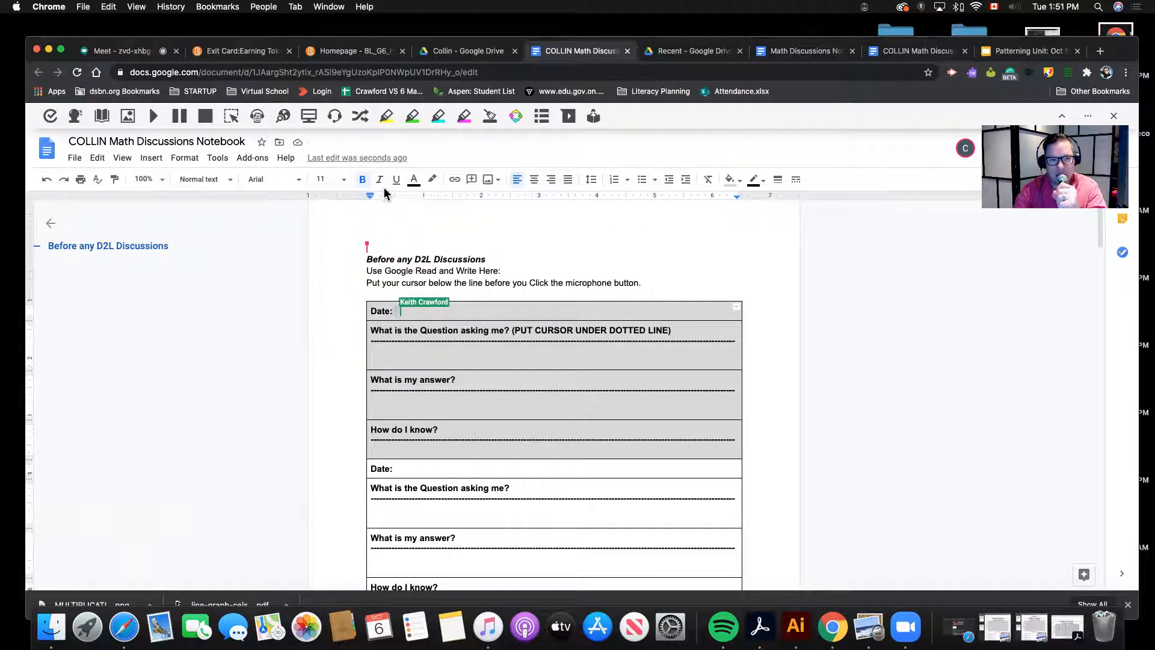
{"action": "left_click", "coordinate": [335, 120]}
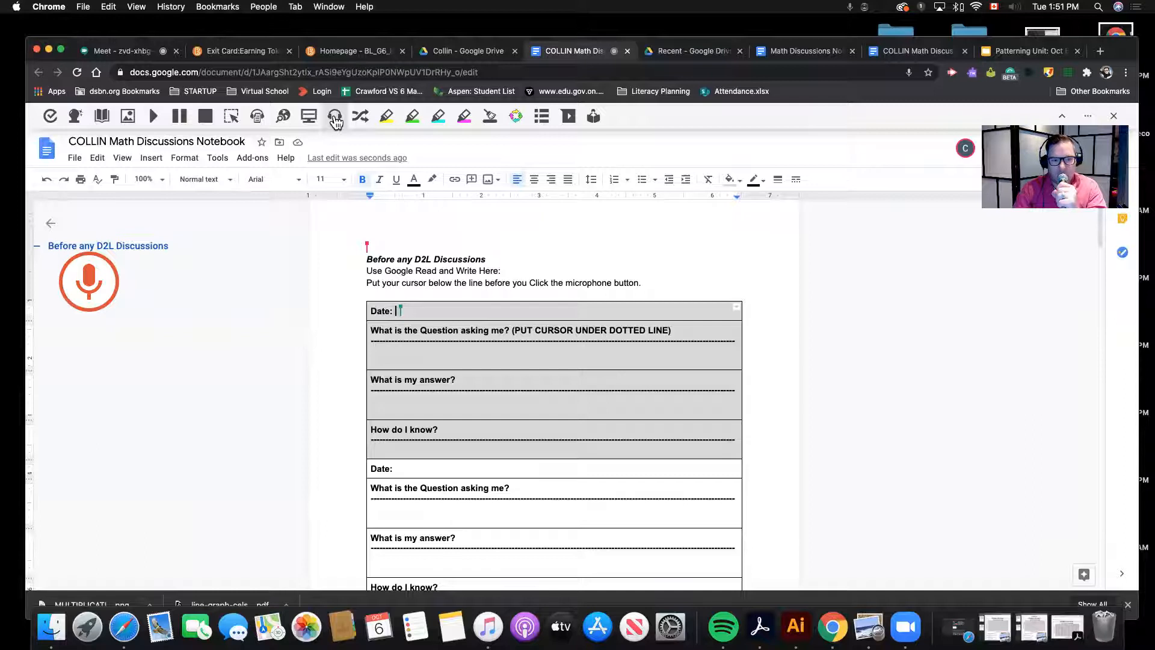
{"action": "left_click", "coordinate": [335, 120]}
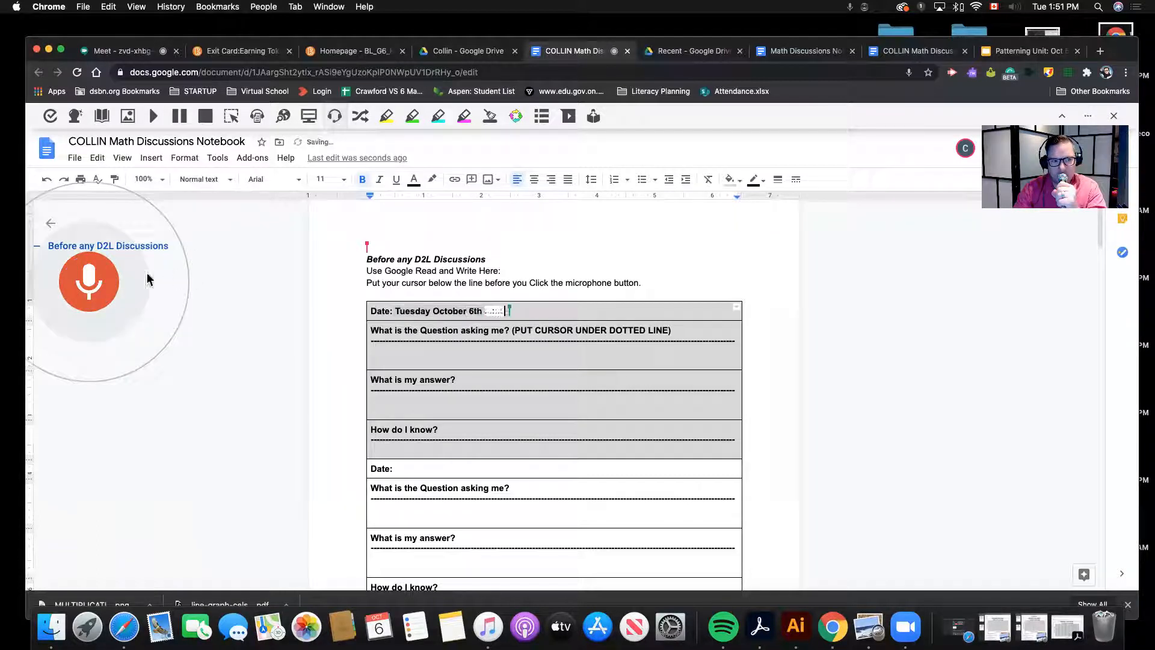
{"action": "left_click", "coordinate": [98, 288]}
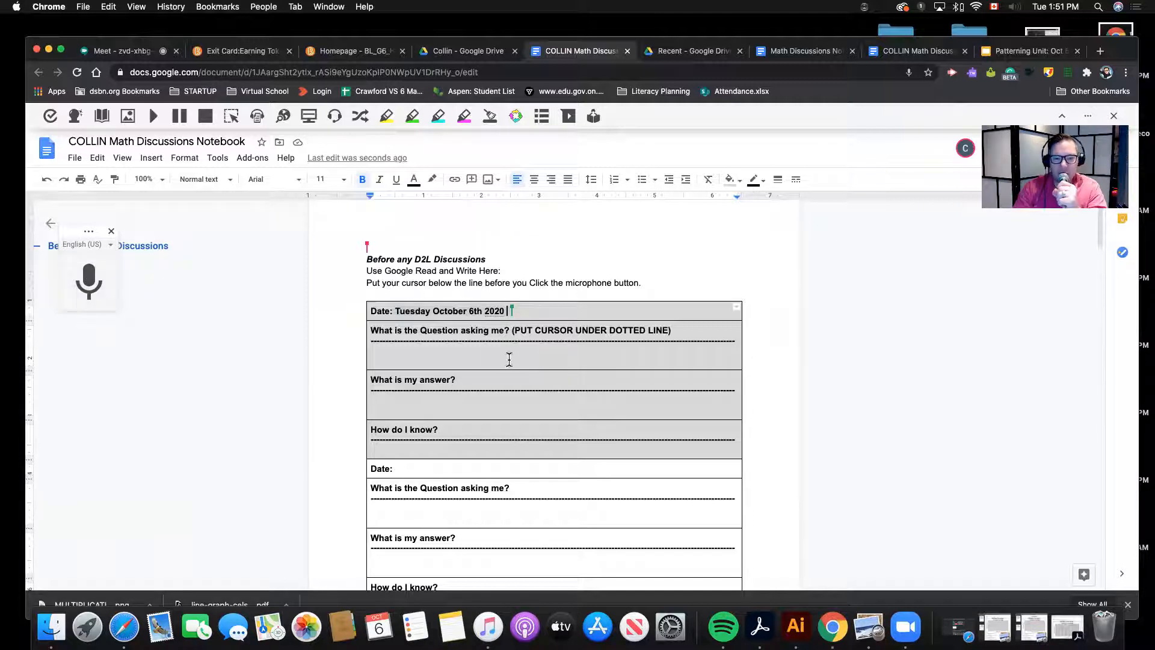
Recheck the exit card question and dictate how many jobs must be completed before earning 16 tokens under "What is the Question asking me?"
{"action": "left_click", "coordinate": [391, 350]}
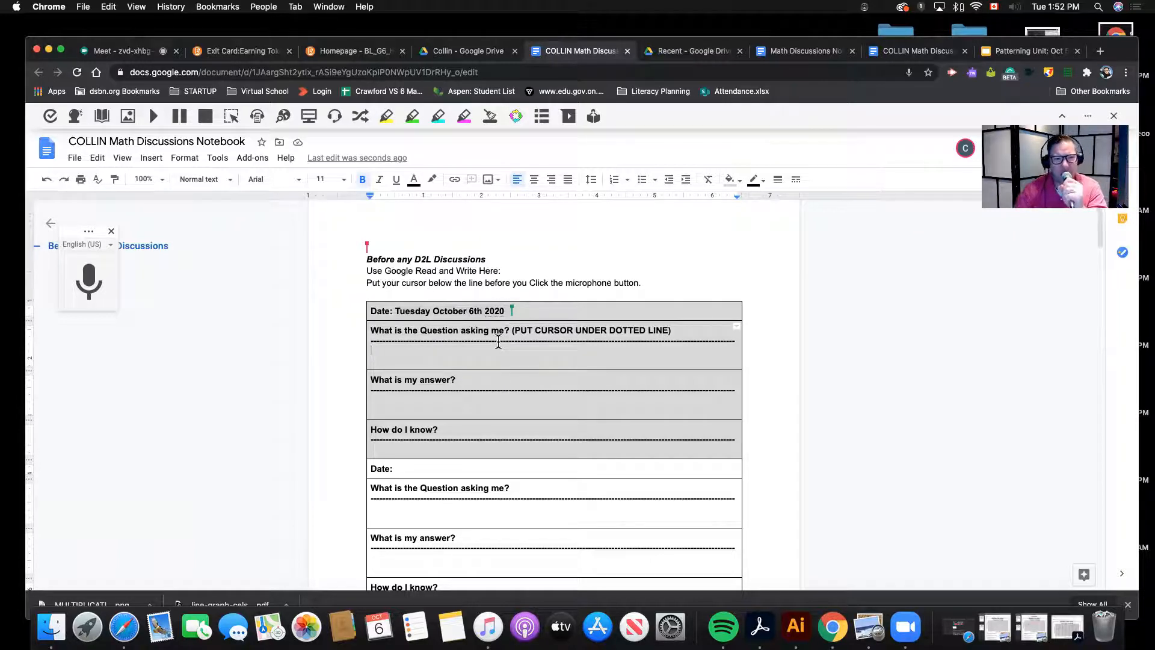
{"action": "left_click", "coordinate": [356, 53]}
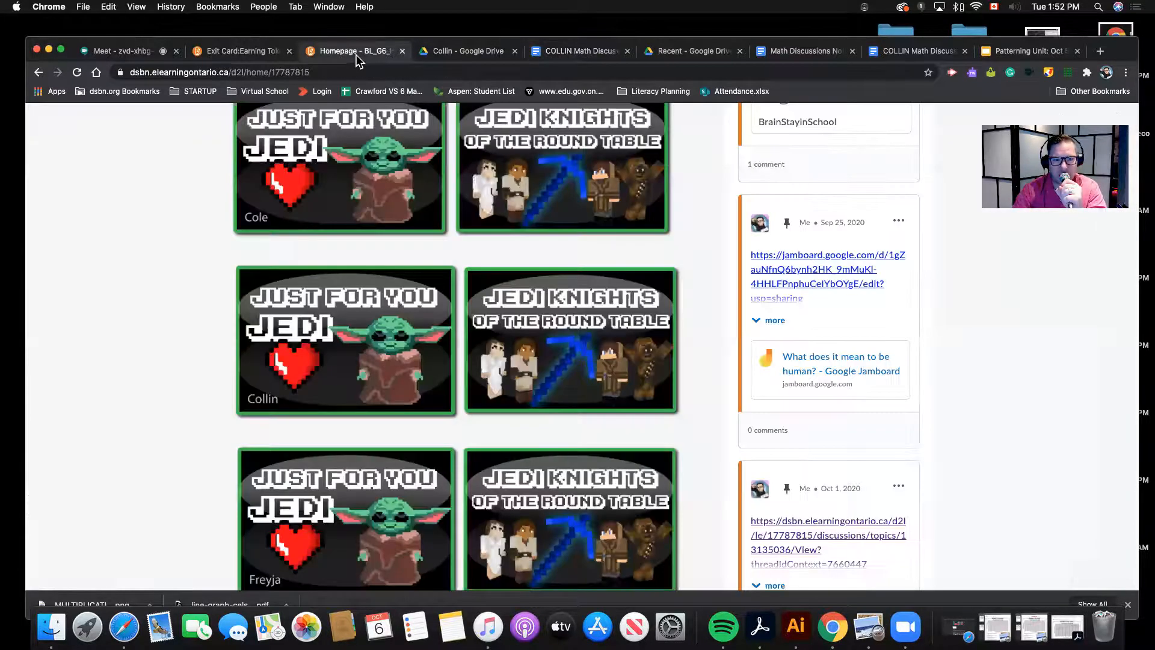
{"action": "left_click", "coordinate": [243, 51]}
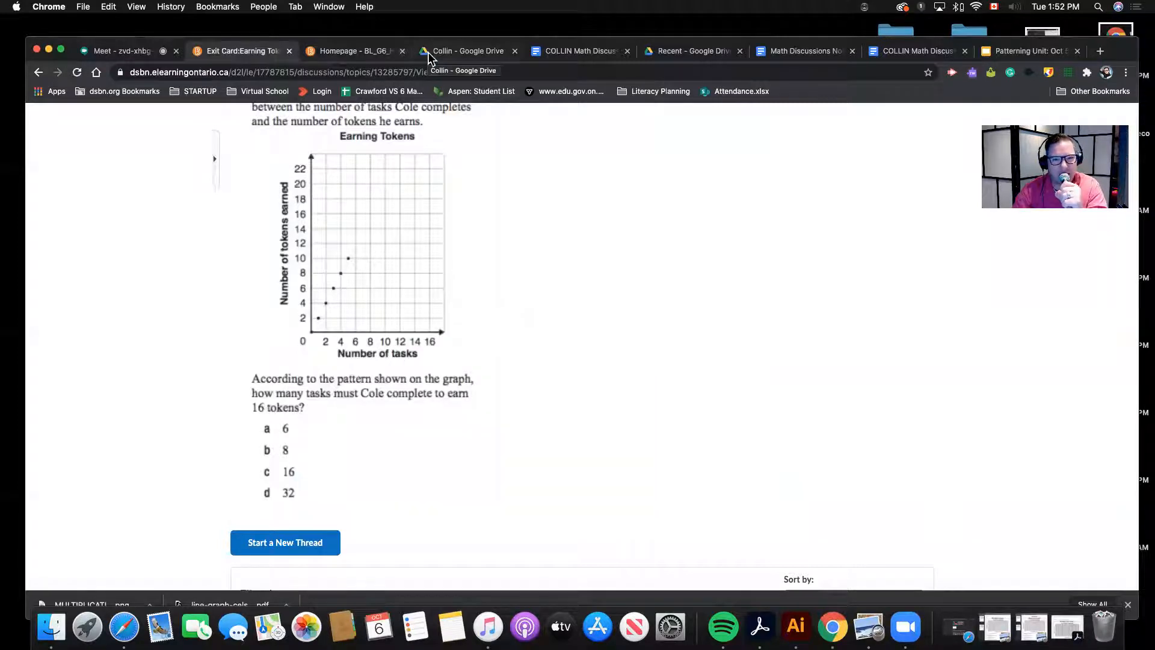
{"action": "left_click_drag", "start_coordinate": [382, 46], "coordinate": [382, 60]}
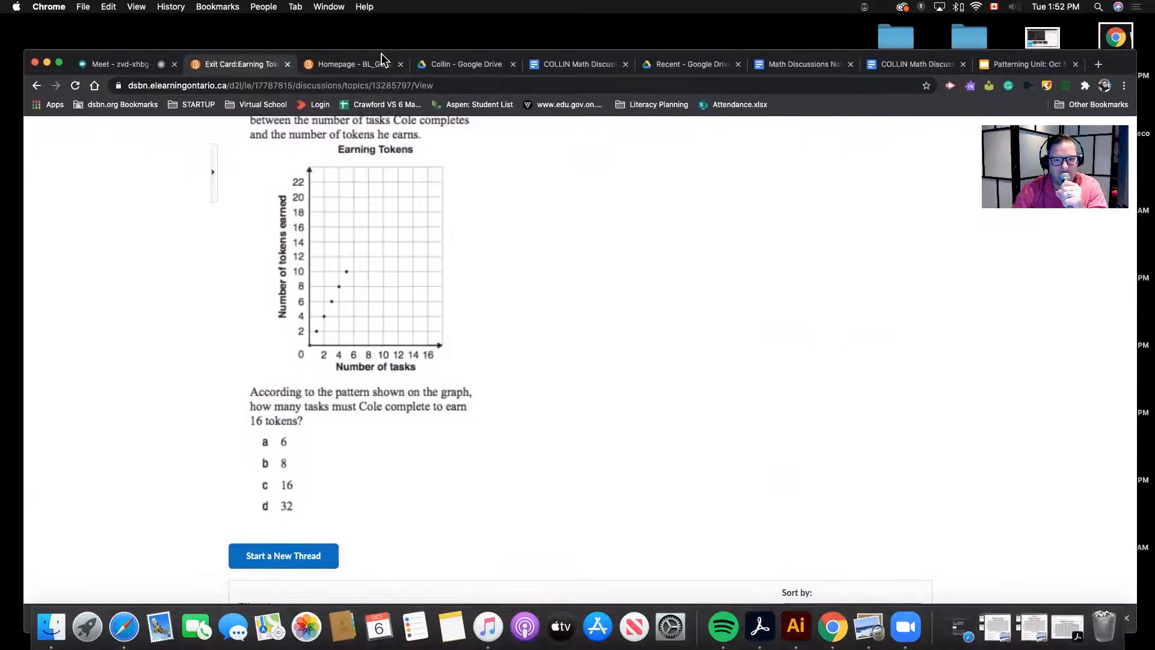
{"action": "left_click", "coordinate": [547, 67]}
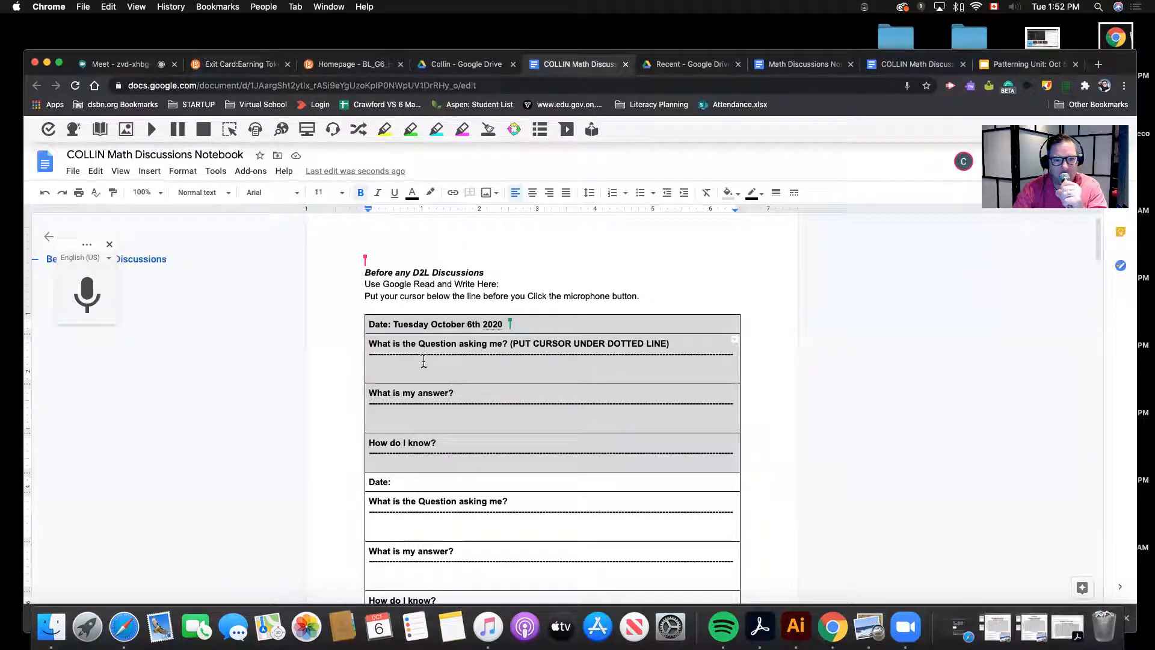
{"action": "left_click", "coordinate": [394, 365]}
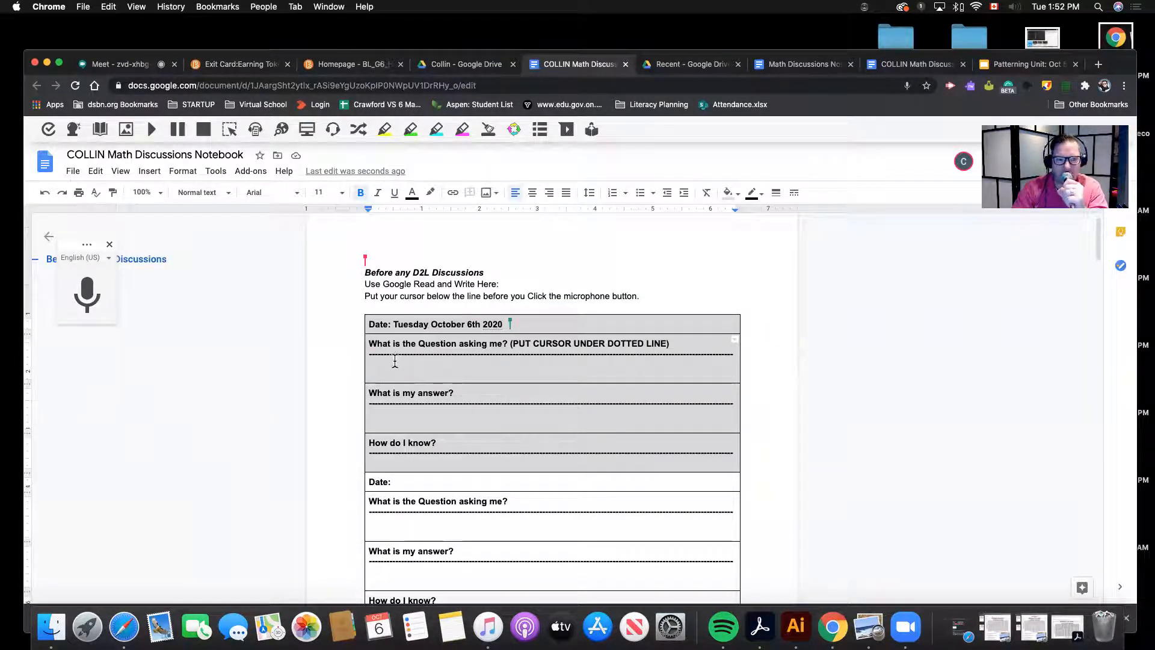
{"action": "left_click", "coordinate": [86, 293]}
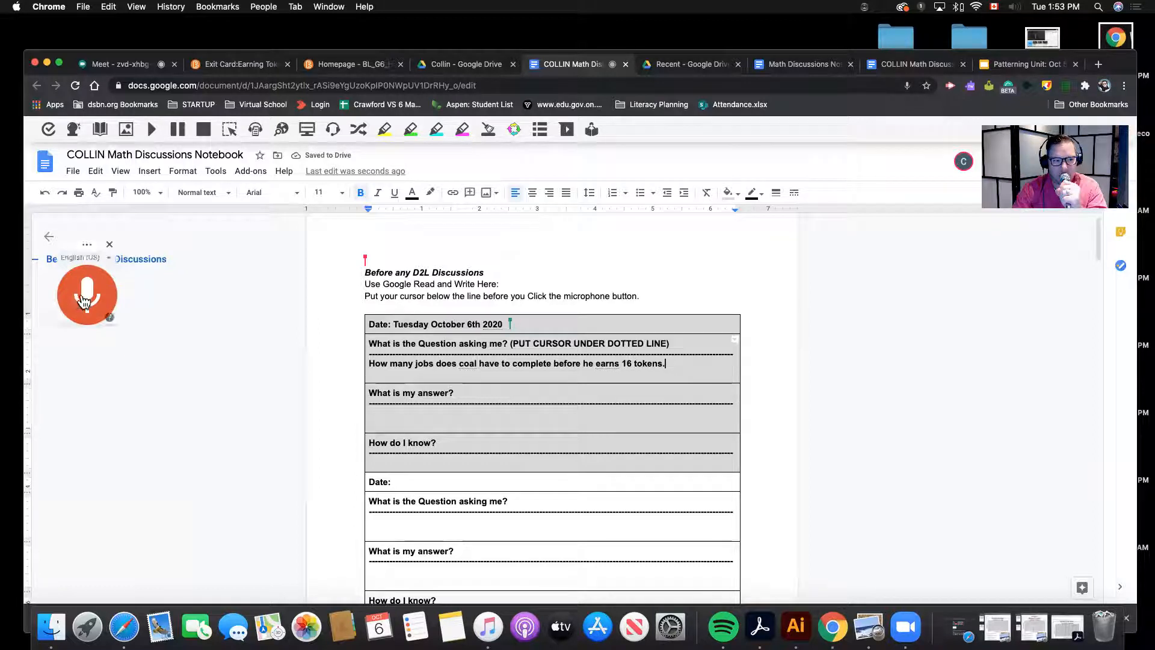
{"action": "left_click", "coordinate": [84, 301]}
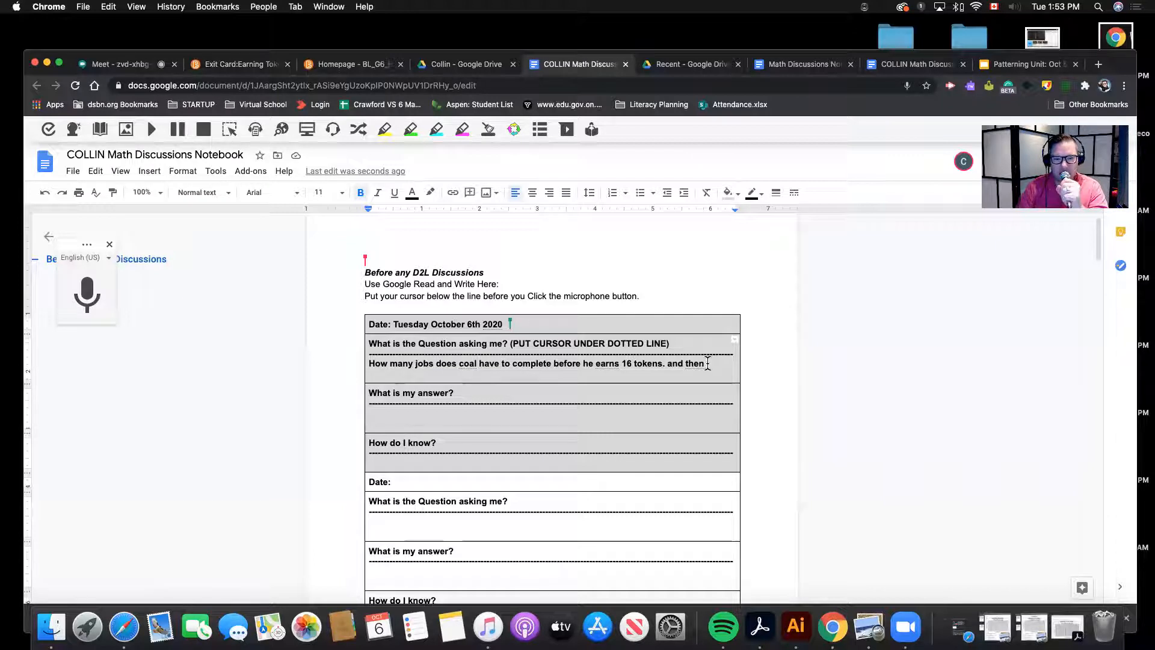
Correct the dictated question: replace "coal" with the name from the exit card, end it with a question mark, and delete "and then"
{"action": "double_click", "coordinate": [471, 363]}
{"action": "type", "text": "Cole"}
{"action": "left_click", "coordinate": [669, 363]}
{"action": "key", "text": "BackSpace"}
{"action": "key", "text": "BackSpace"}
{"action": "type", "text": "?"}
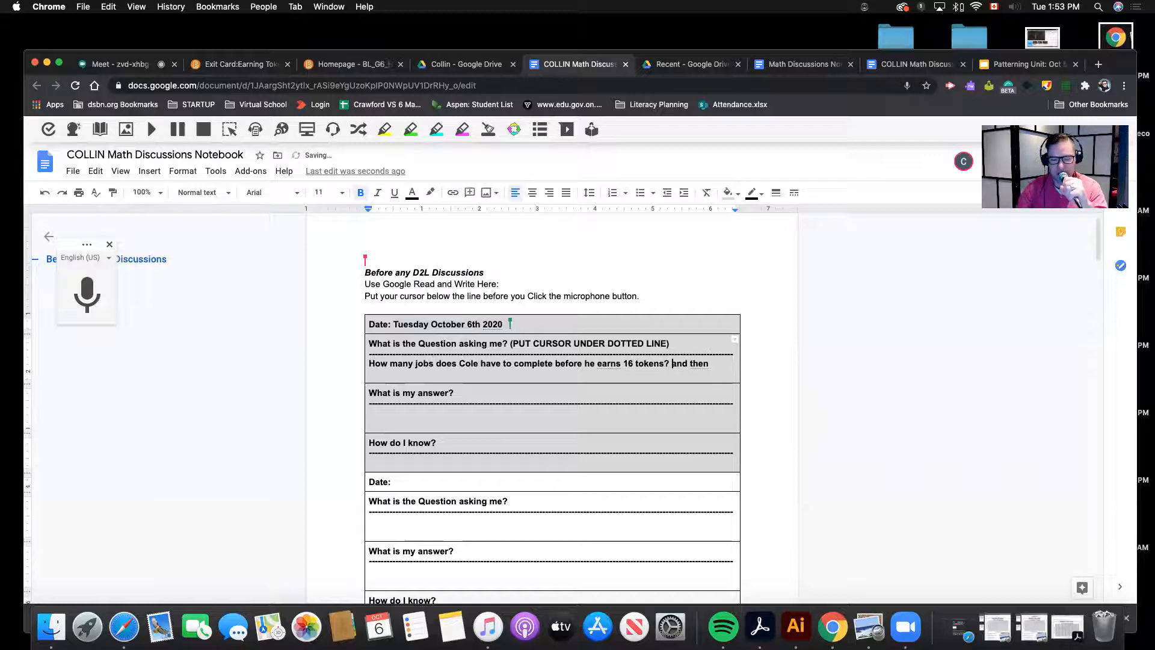
{"action": "left_click_drag", "start_coordinate": [671, 364], "coordinate": [709, 365]}
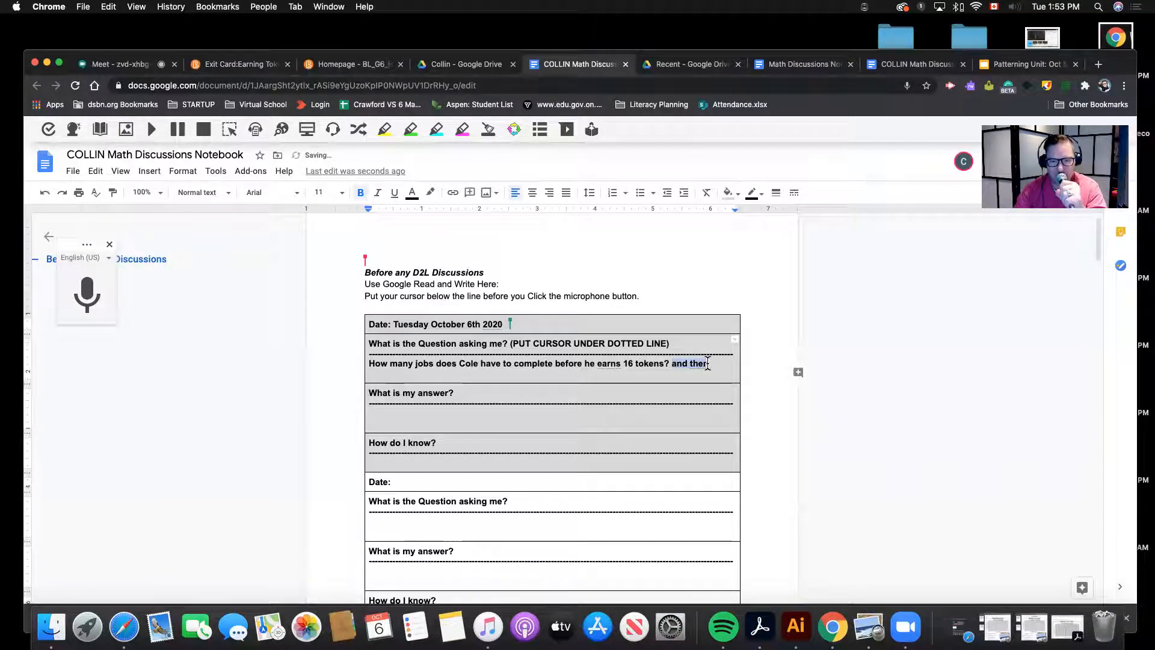
{"action": "key", "text": "BackSpace"}
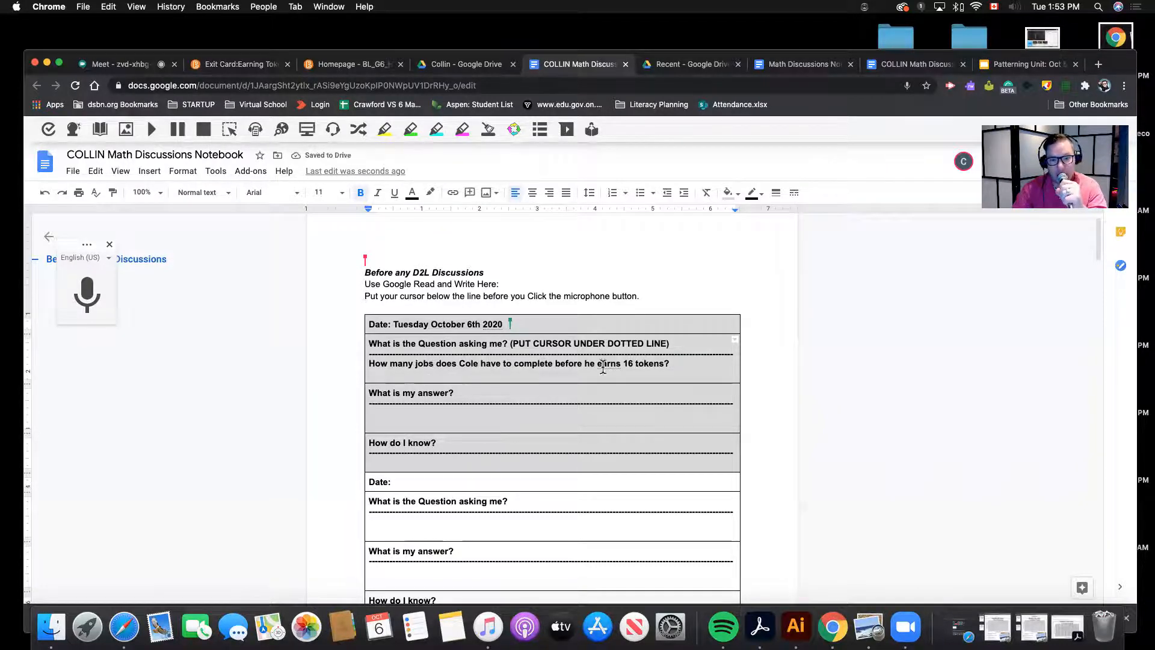
Place the cursor under "What is my answer?", then re-examine the exit card's graph and answer options, cancelling the description edit
{"action": "left_click", "coordinate": [404, 415]}
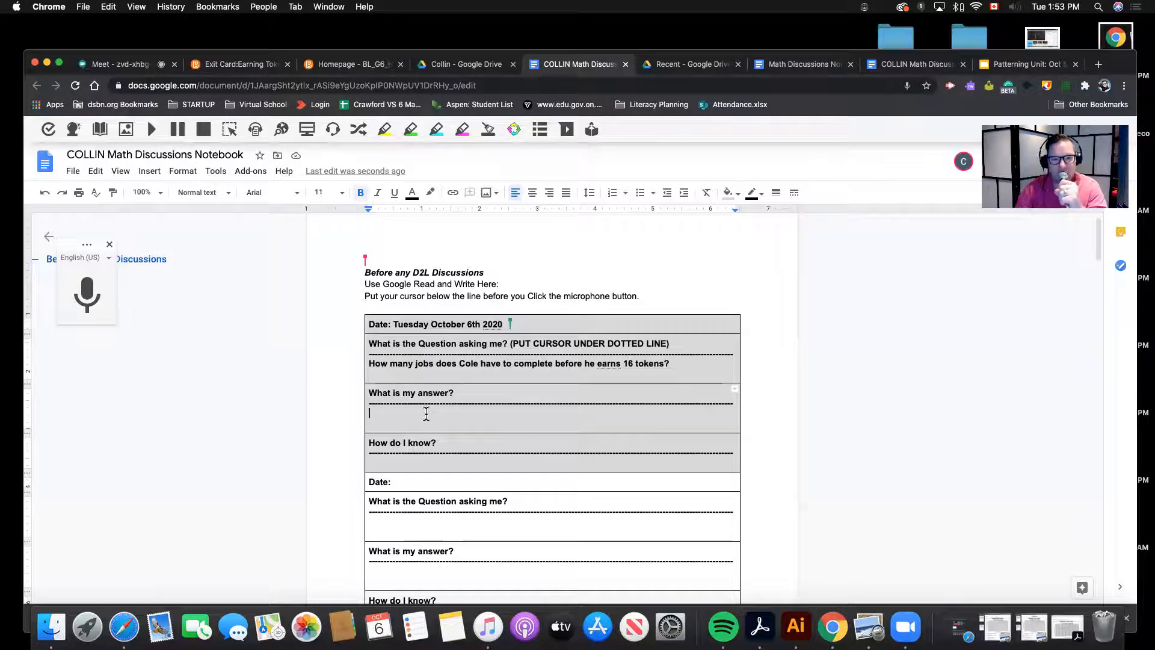
{"action": "scroll", "coordinate": [427, 385], "scroll_direction": "down", "scroll_amount": 1}
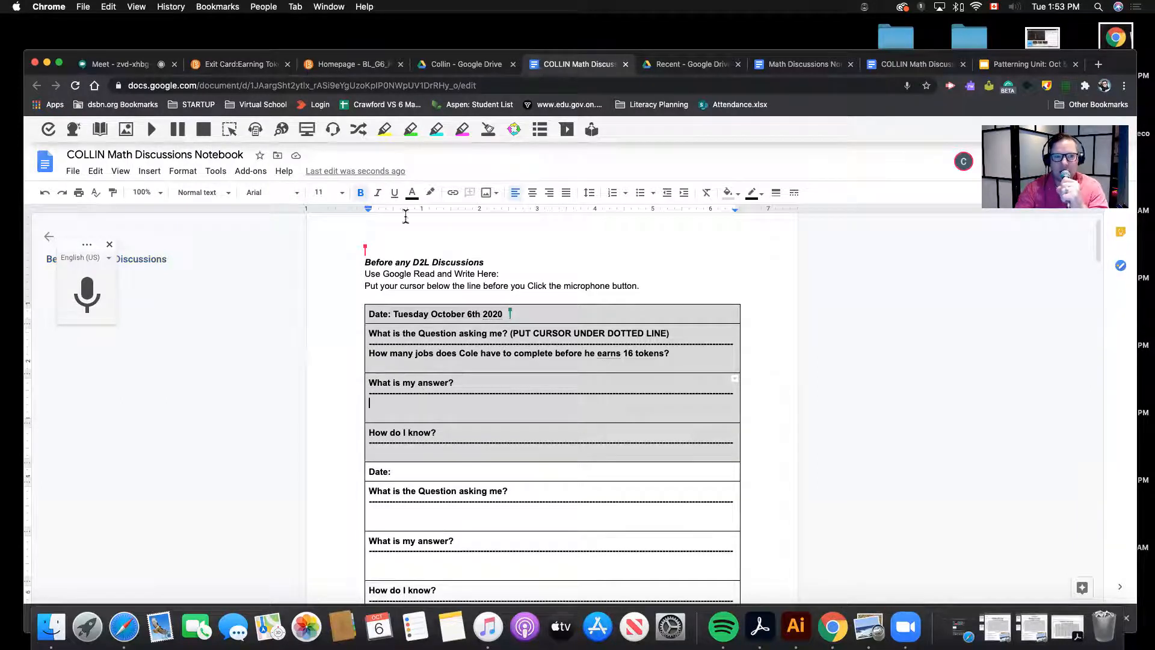
{"action": "left_click", "coordinate": [235, 71]}
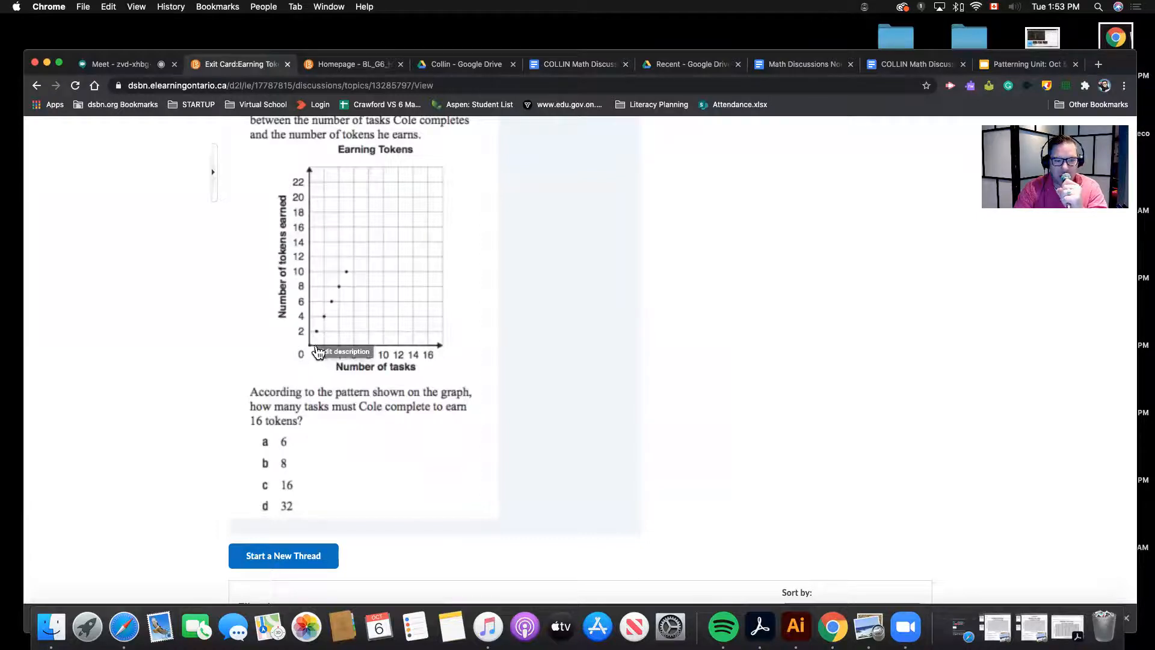
{"action": "scroll", "coordinate": [377, 382], "scroll_direction": "down", "scroll_amount": 10}
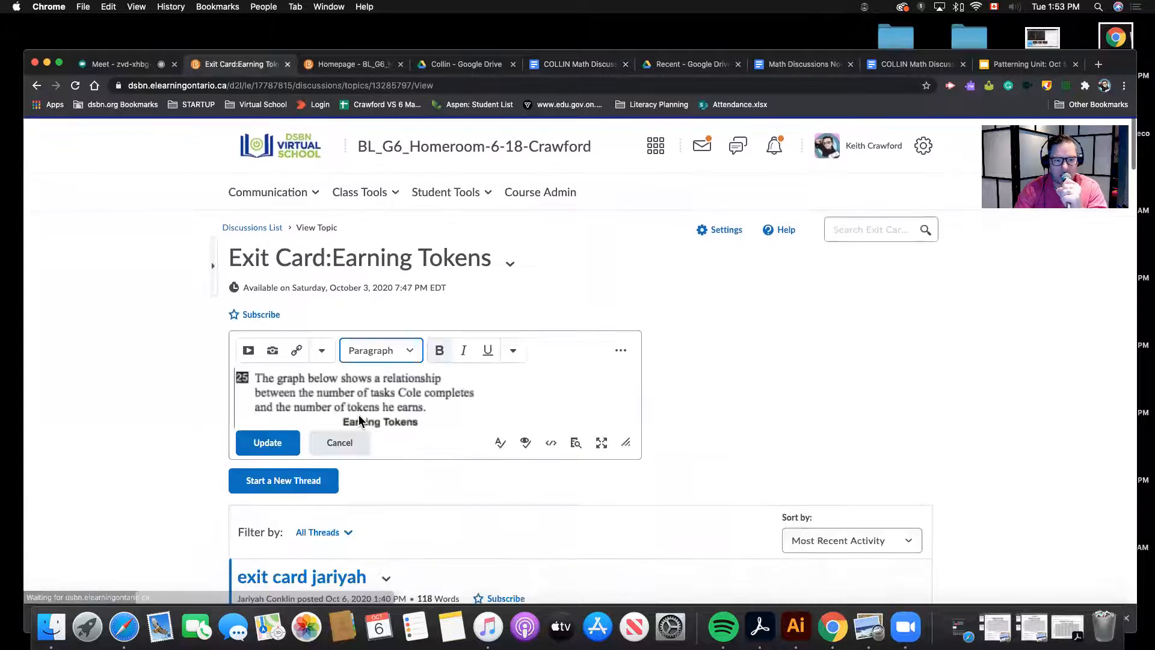
{"action": "scroll", "coordinate": [367, 408], "scroll_direction": "down", "scroll_amount": 4}
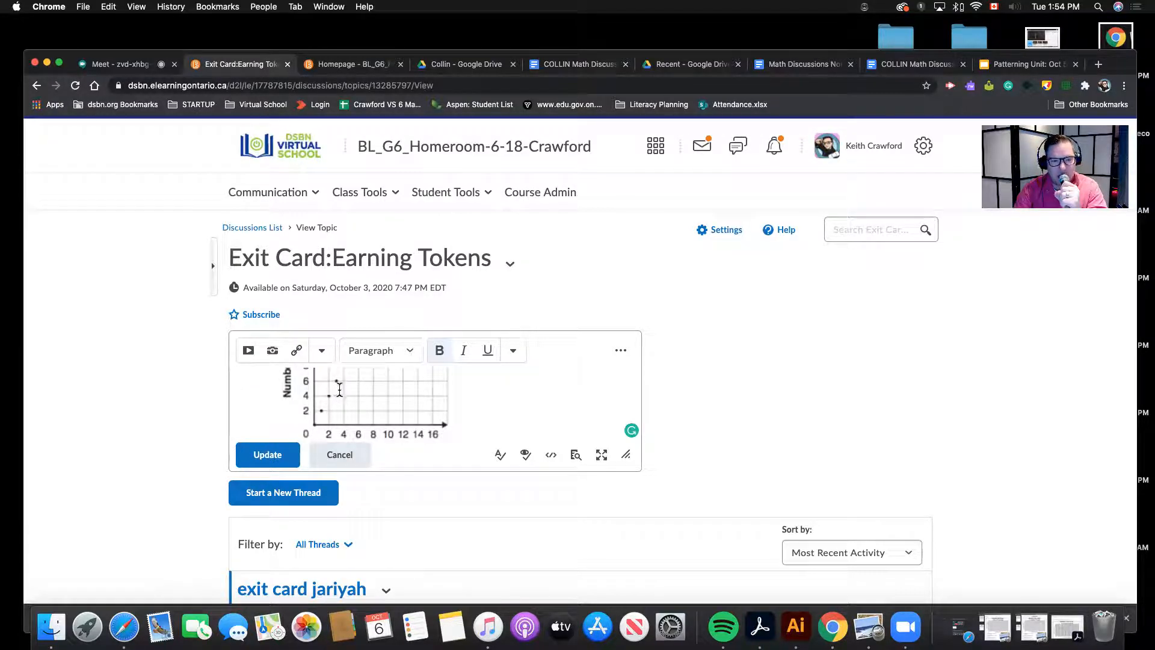
{"action": "scroll", "coordinate": [344, 427], "scroll_direction": "up", "scroll_amount": 1}
{"action": "scroll", "coordinate": [344, 427], "scroll_direction": "up", "scroll_amount": 1}
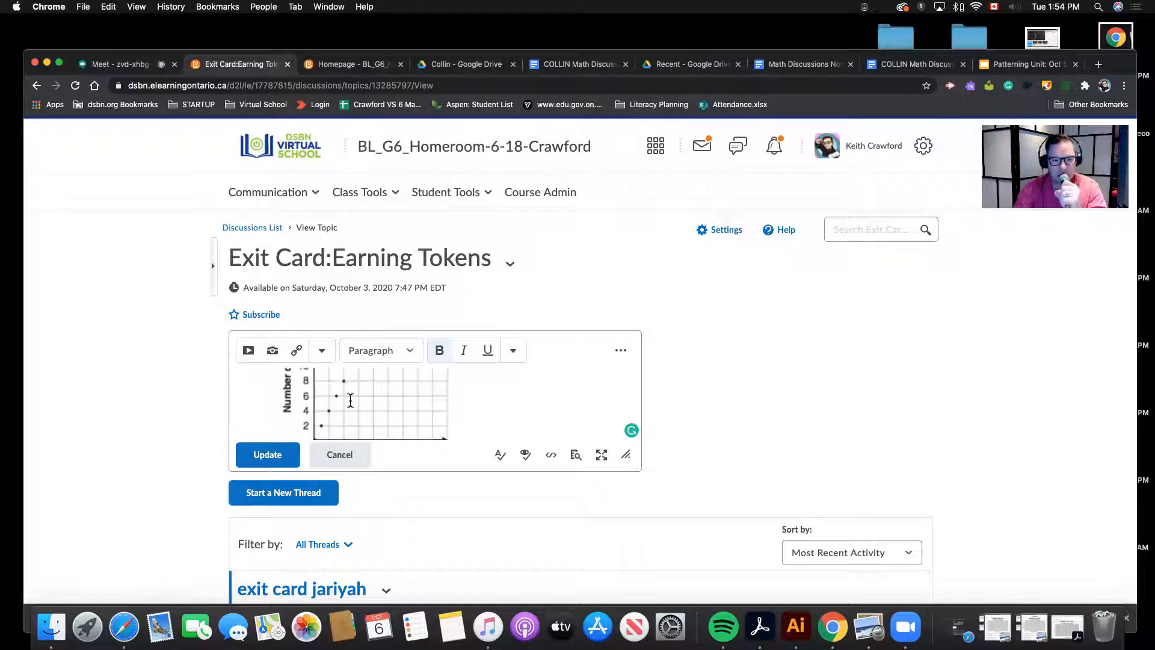
{"action": "scroll", "coordinate": [336, 415], "scroll_direction": "down", "scroll_amount": 3}
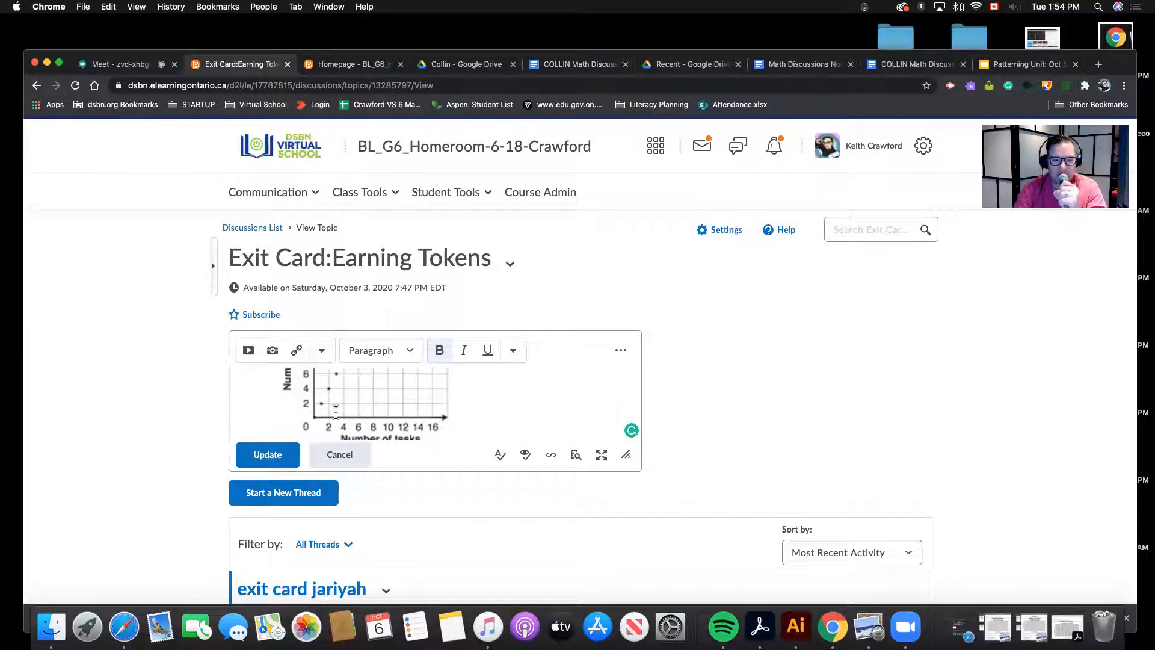
{"action": "scroll", "coordinate": [336, 412], "scroll_direction": "down", "scroll_amount": 2}
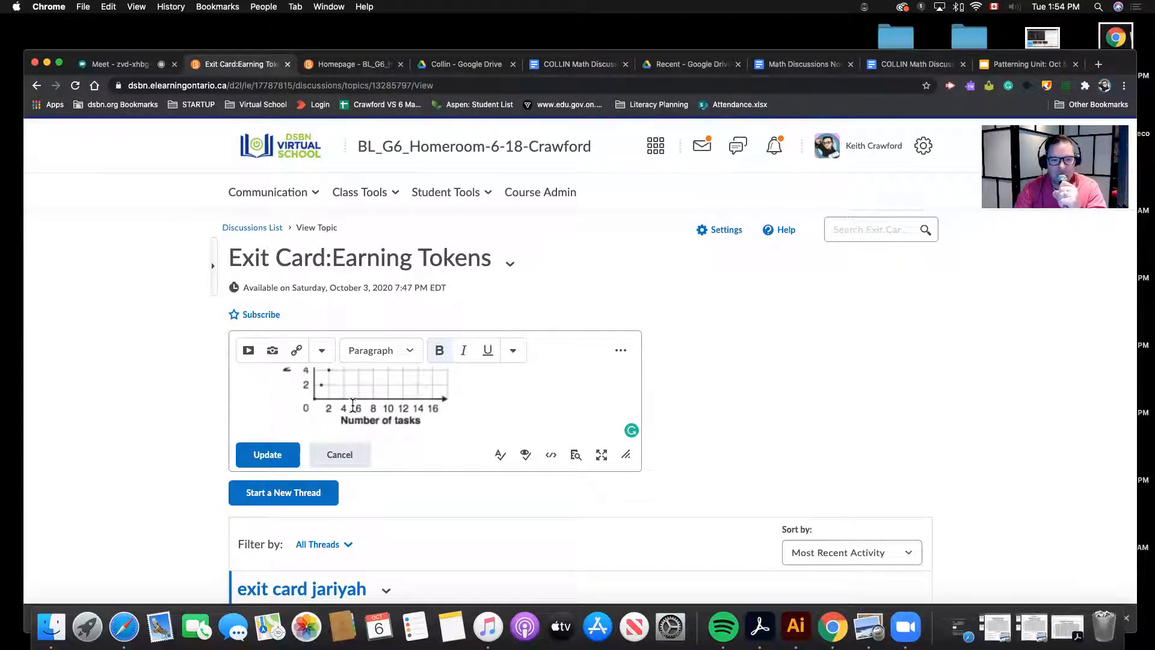
{"action": "scroll", "coordinate": [353, 405], "scroll_direction": "down", "scroll_amount": 6}
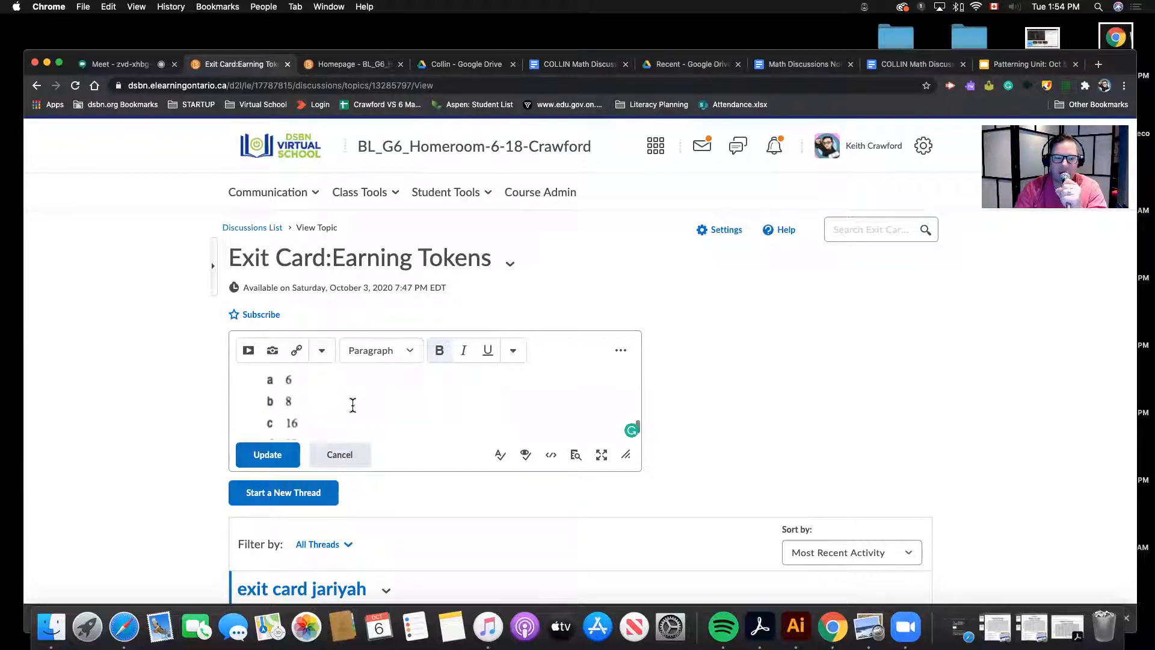
{"action": "scroll", "coordinate": [353, 404], "scroll_direction": "up", "scroll_amount": 3}
{"action": "scroll", "coordinate": [354, 405], "scroll_direction": "down", "scroll_amount": 3}
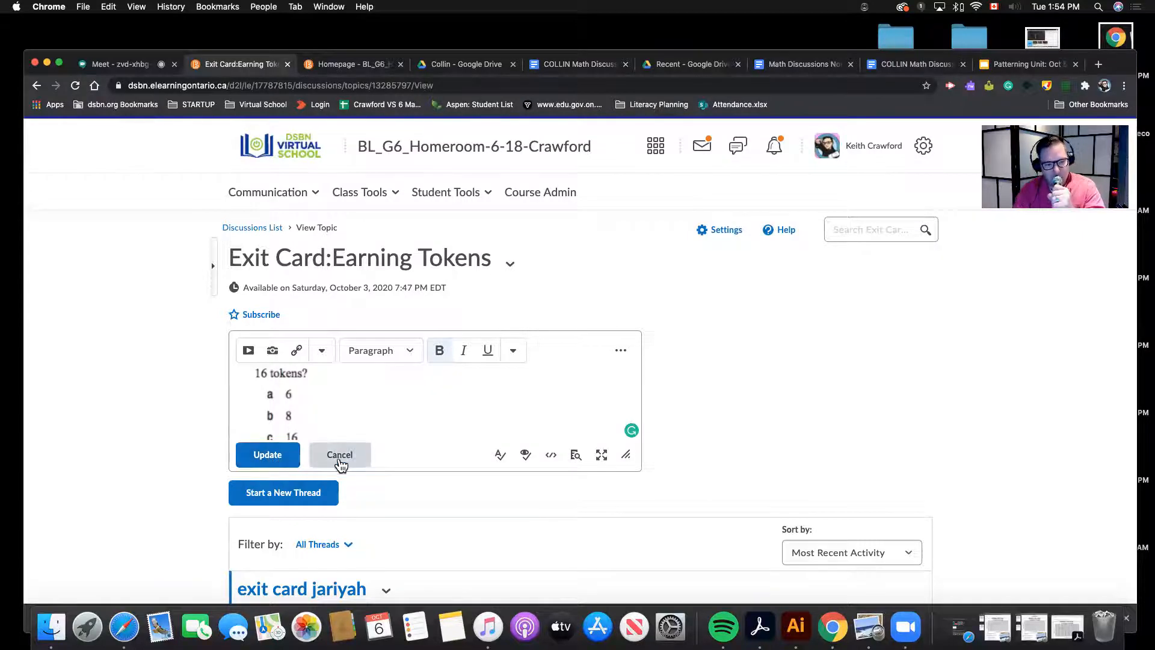
{"action": "left_click", "coordinate": [340, 457]}
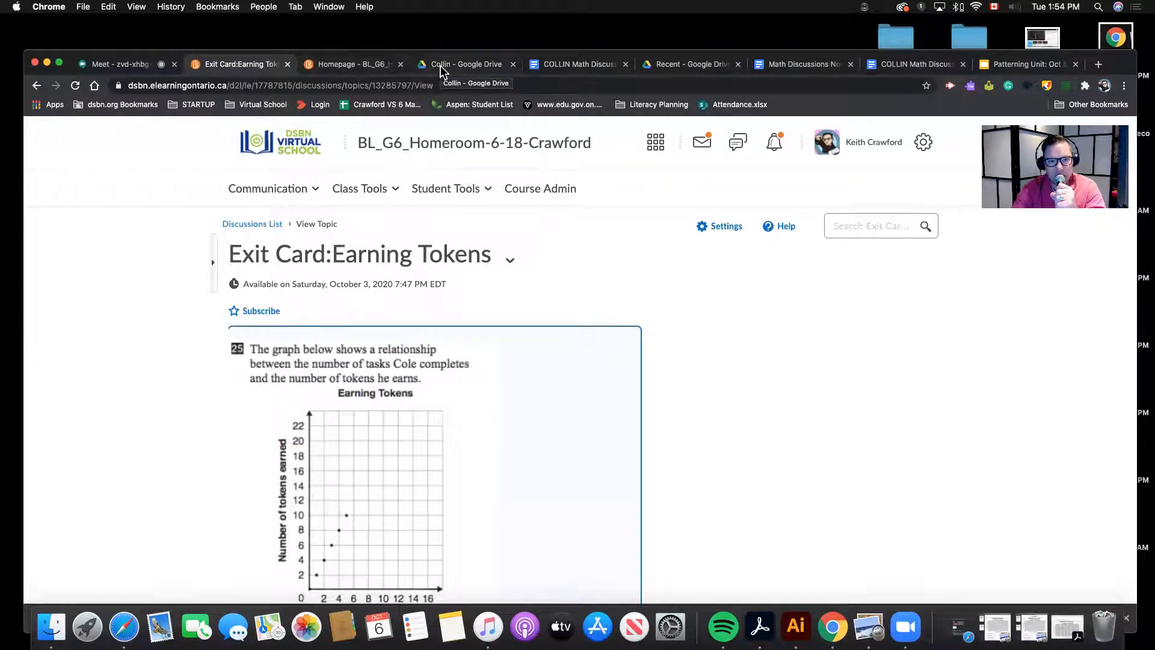
Return to the student's notebook and dictate under "What is my answer?" that eight tasks are completed in order to receive 16 tokens
{"action": "left_click", "coordinate": [552, 73]}
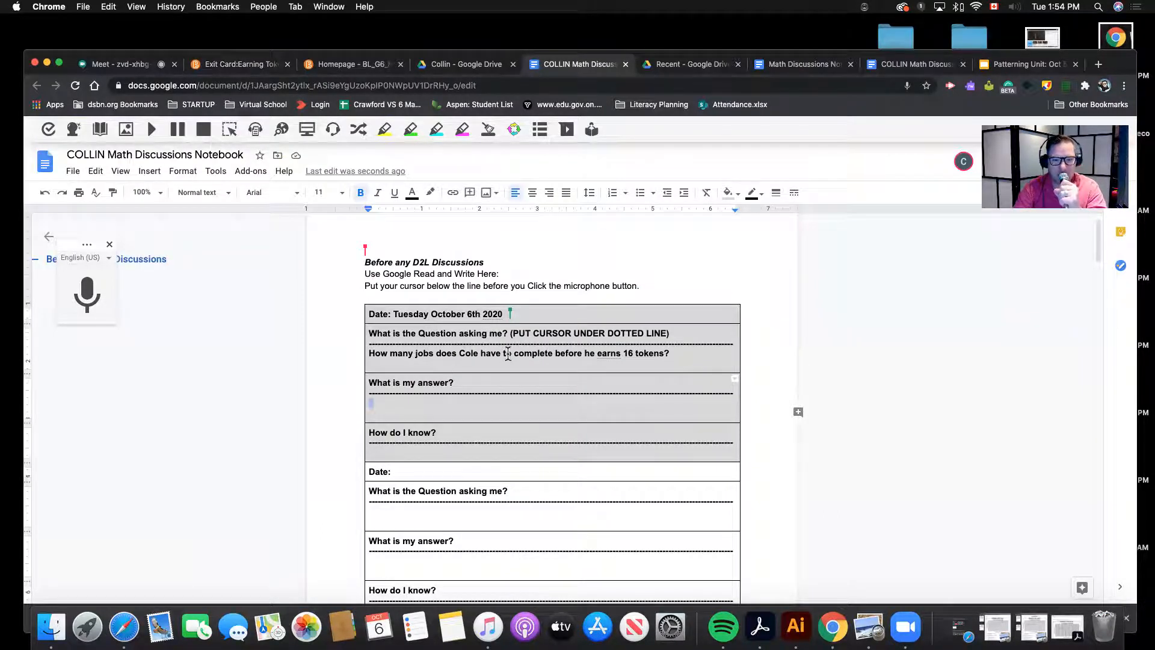
{"action": "left_click_drag", "start_coordinate": [506, 354], "coordinate": [576, 354]}
{"action": "double_click", "coordinate": [424, 354]}
{"action": "left_click", "coordinate": [380, 403]}
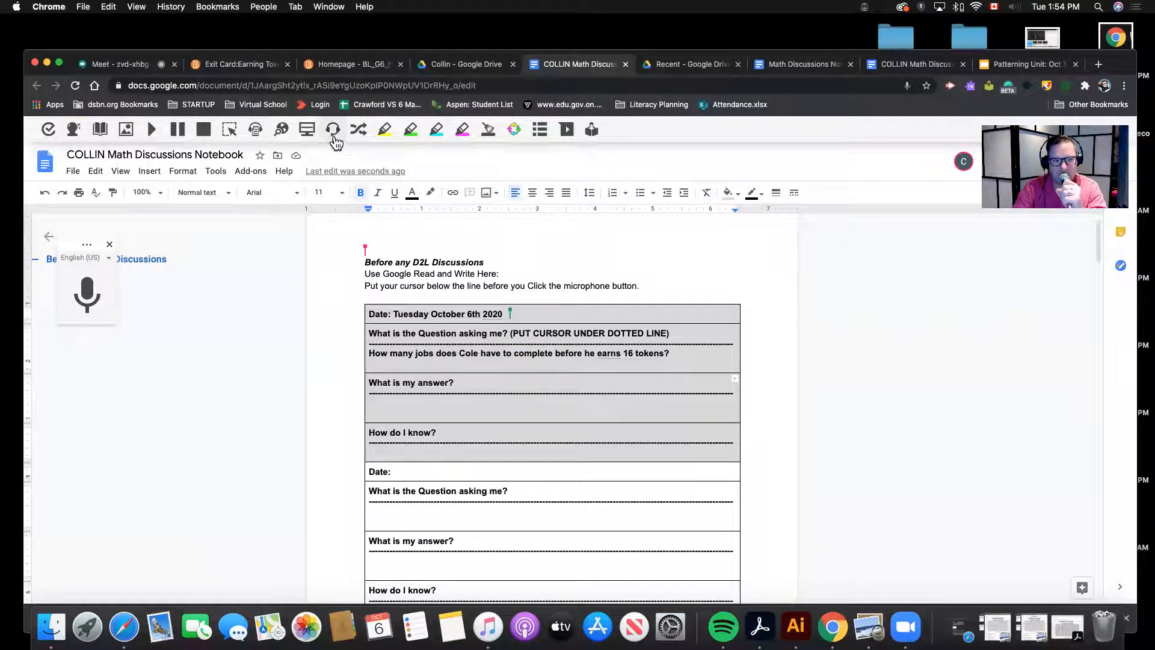
{"action": "left_click", "coordinate": [91, 296]}
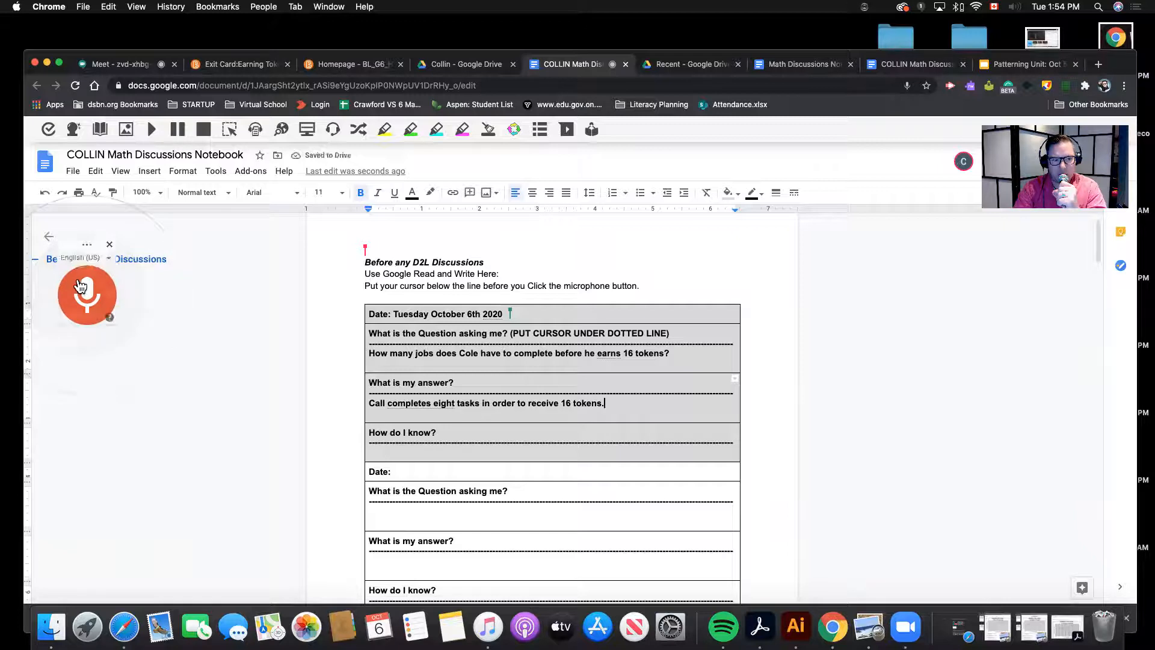
{"action": "left_click", "coordinate": [80, 285]}
Replace the misheard word "Call" at the start of the dictated answer with the name from the exit card
{"action": "left_click", "coordinate": [386, 404]}
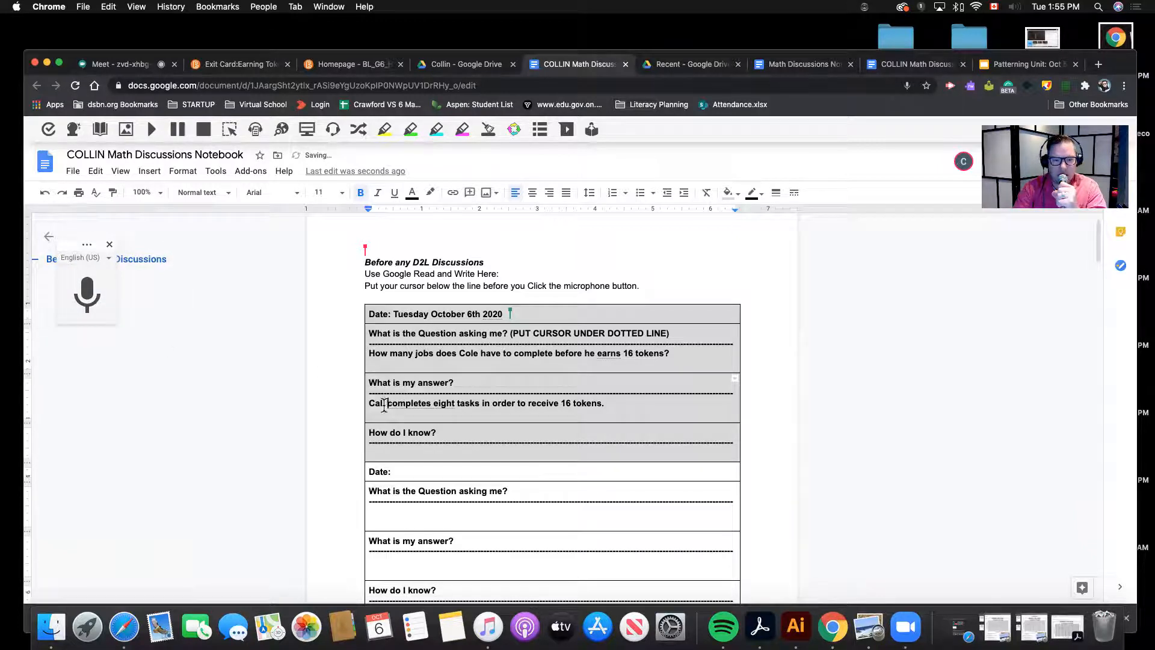
{"action": "double_click", "coordinate": [379, 403]}
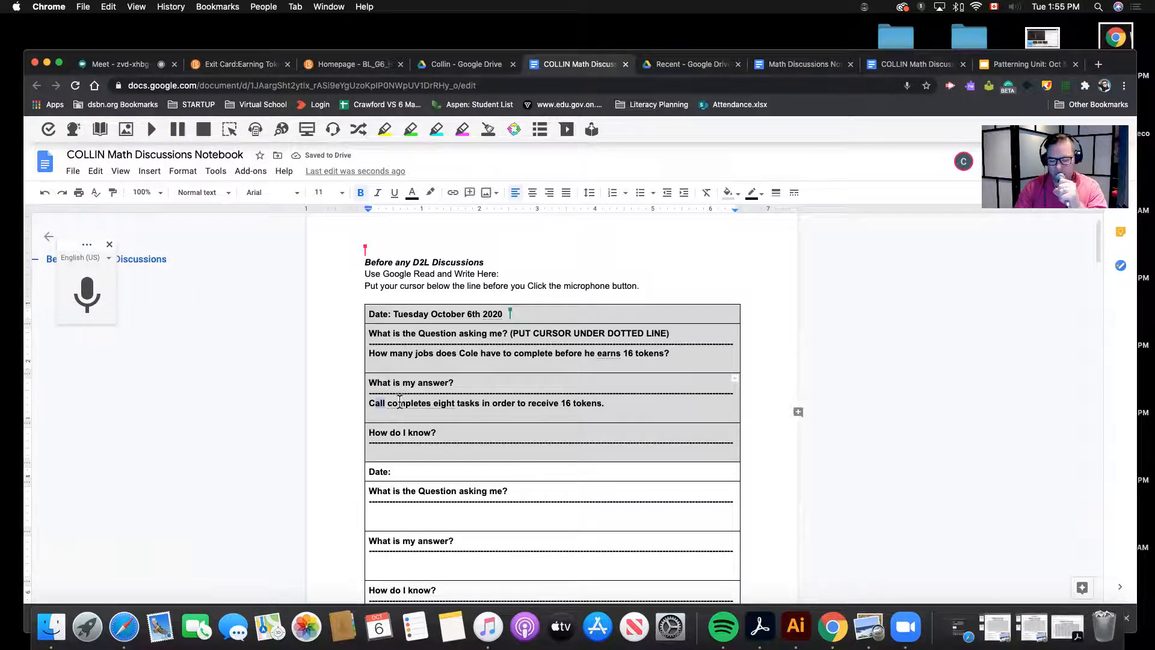
{"action": "type", "text": "Cole"}
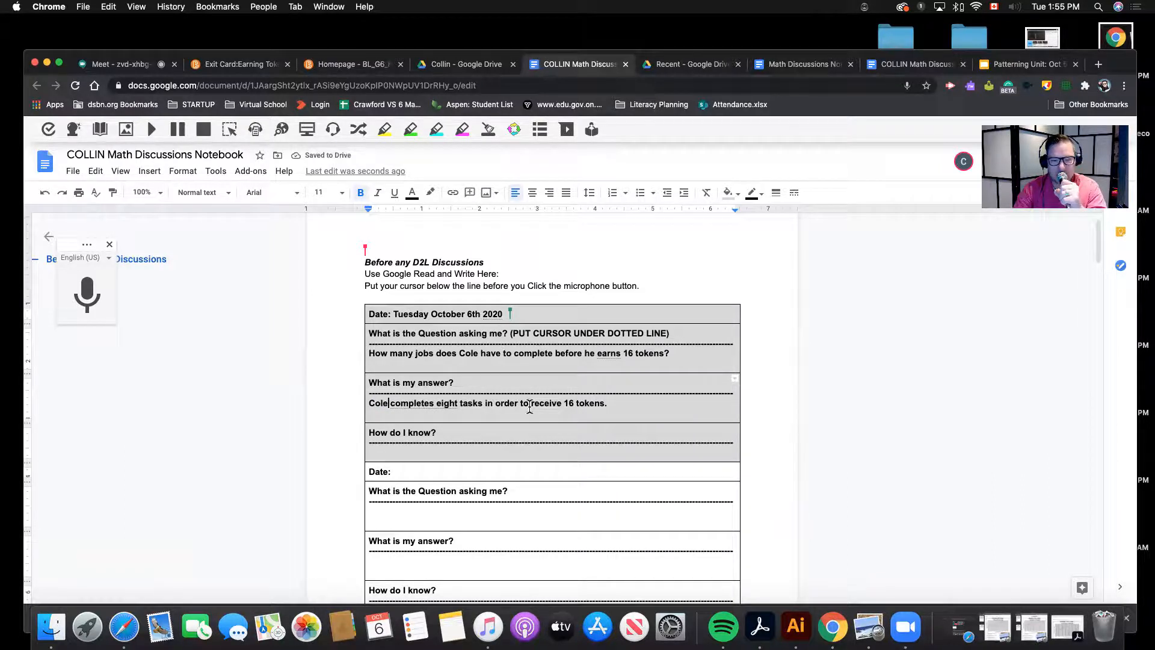
Dictate under "How do I know?" that the graph shows 2 tokens earned for every completed task
{"action": "left_click", "coordinate": [432, 452]}
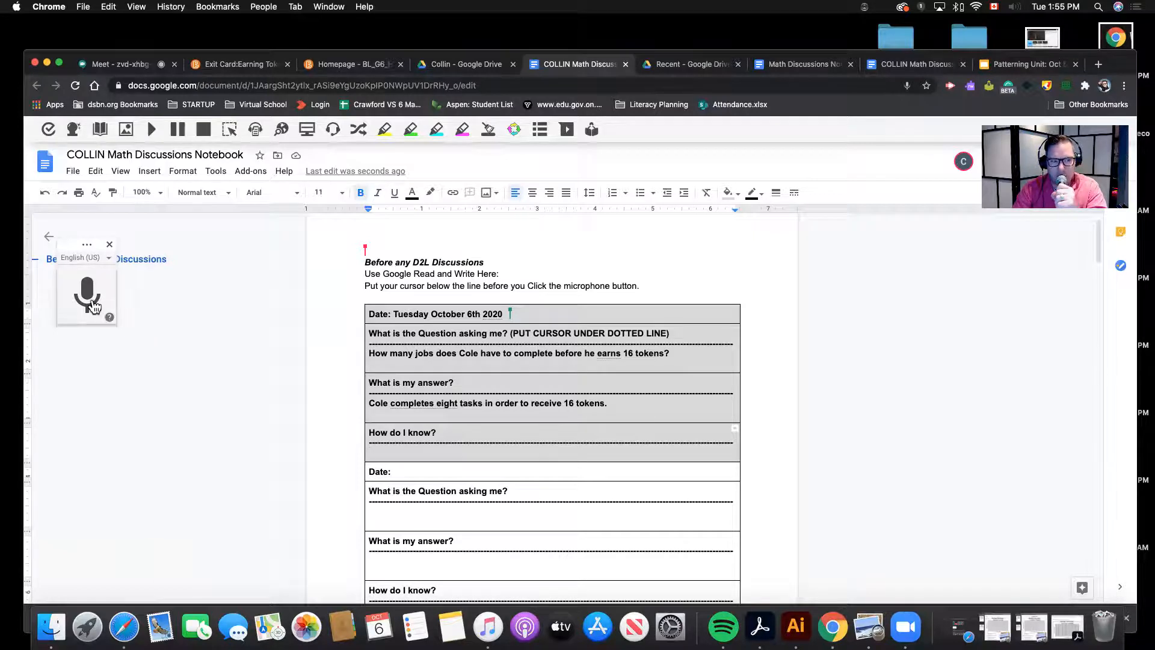
{"action": "left_click", "coordinate": [88, 296]}
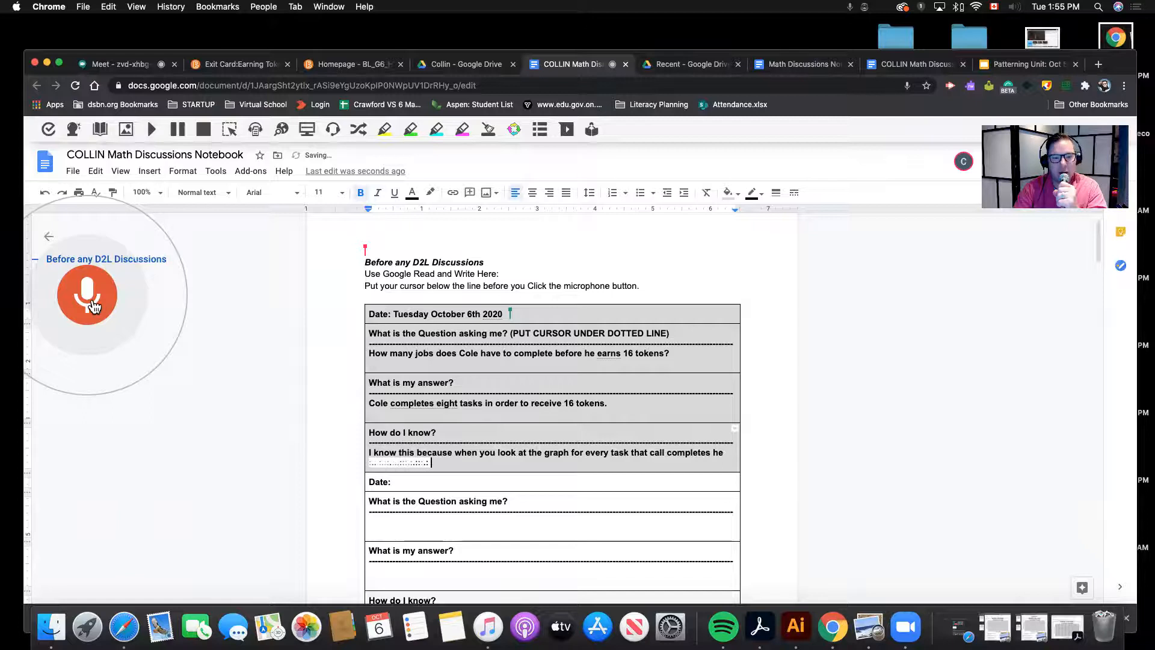
{"action": "left_click", "coordinate": [93, 306]}
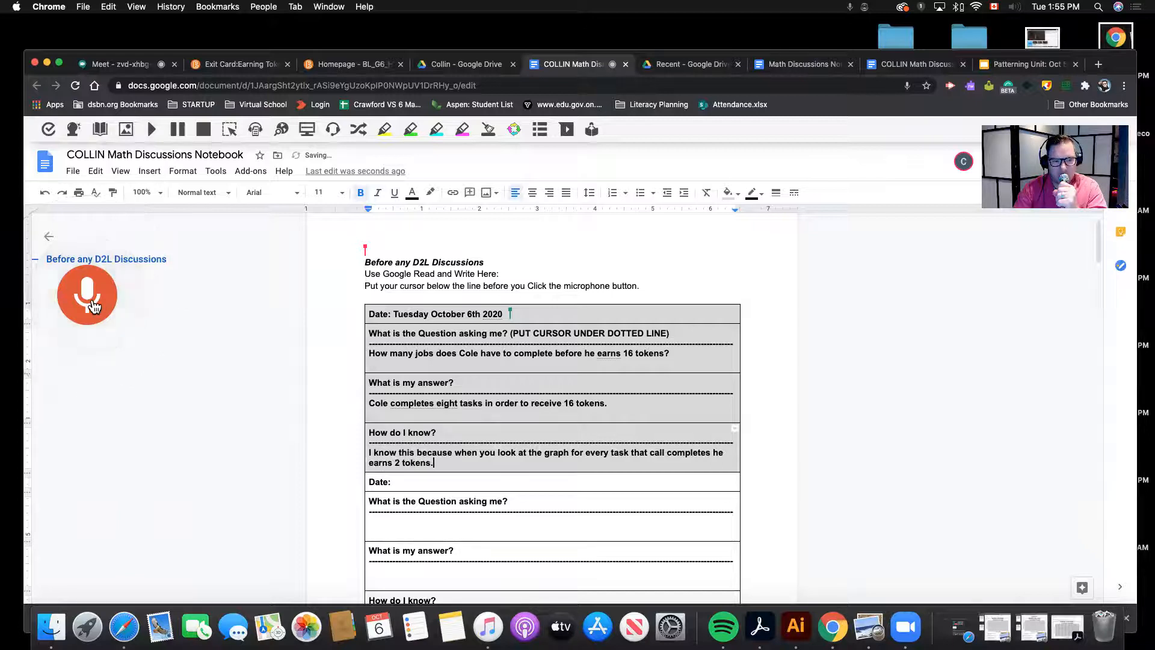
Replace the misheard word "call" in the "How do I know?" explanation with the name from the exit card
{"action": "left_click", "coordinate": [658, 455]}
{"action": "double_click", "coordinate": [658, 455]}
{"action": "type", "text": "Cole"}
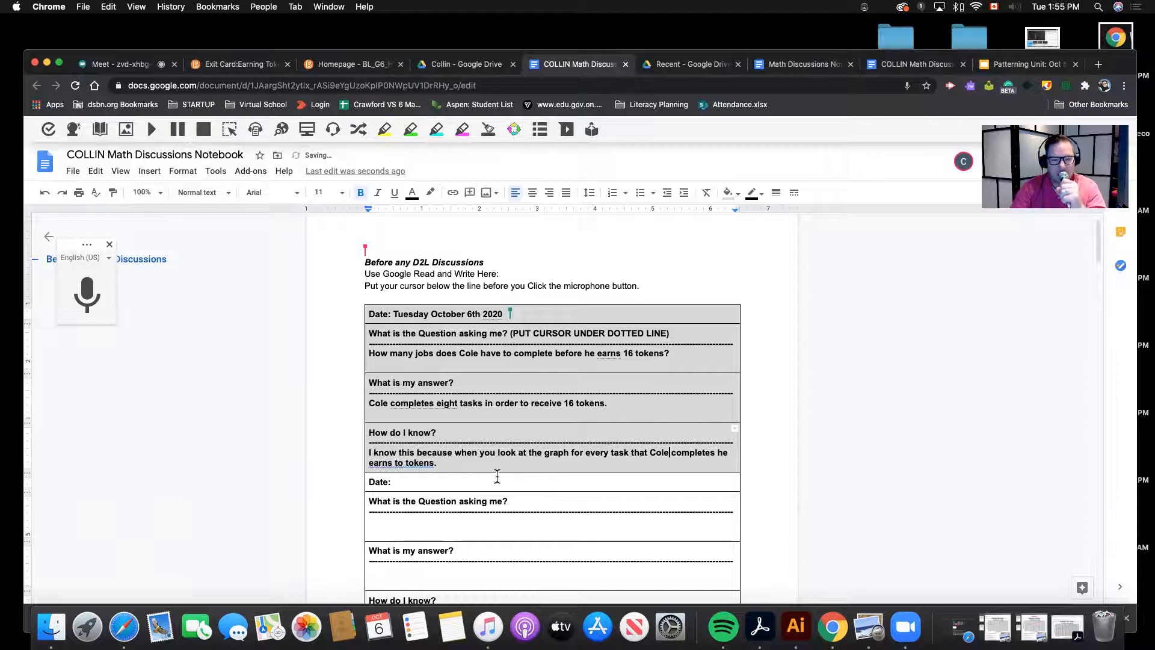
{"action": "left_click", "coordinate": [428, 466]}
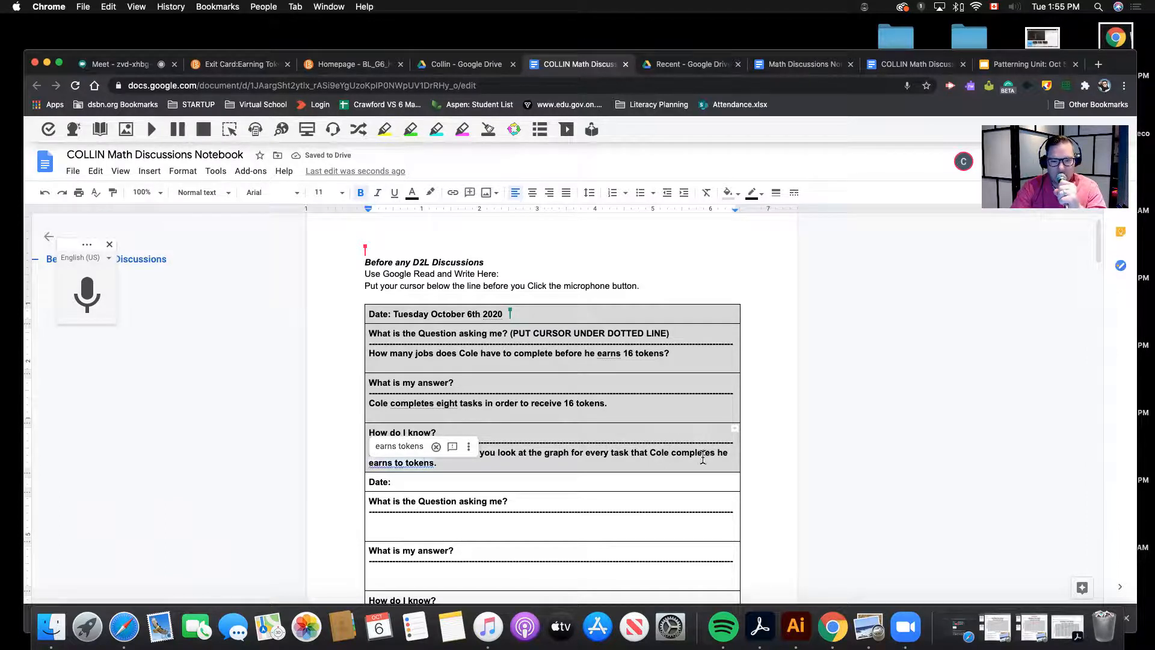
{"action": "left_click", "coordinate": [443, 469]}
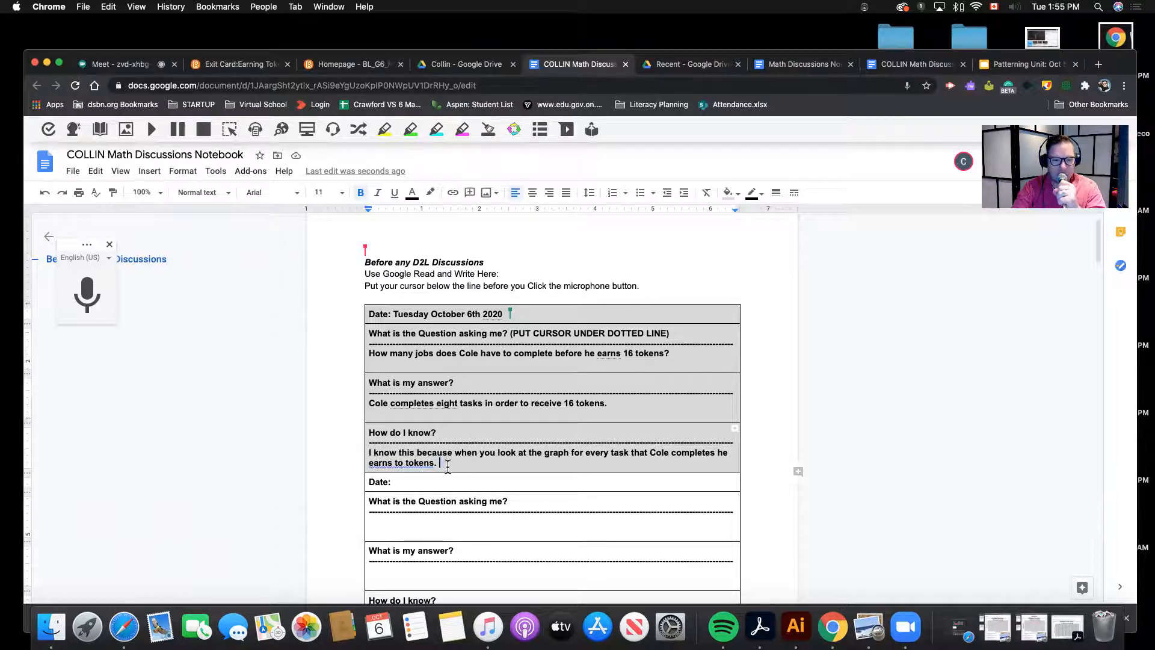
Start a new thread in the exit card discussion and copy the notebook's dictated question into its message body, followed by a new line
{"action": "left_click_drag", "start_coordinate": [445, 463], "coordinate": [368, 453]}
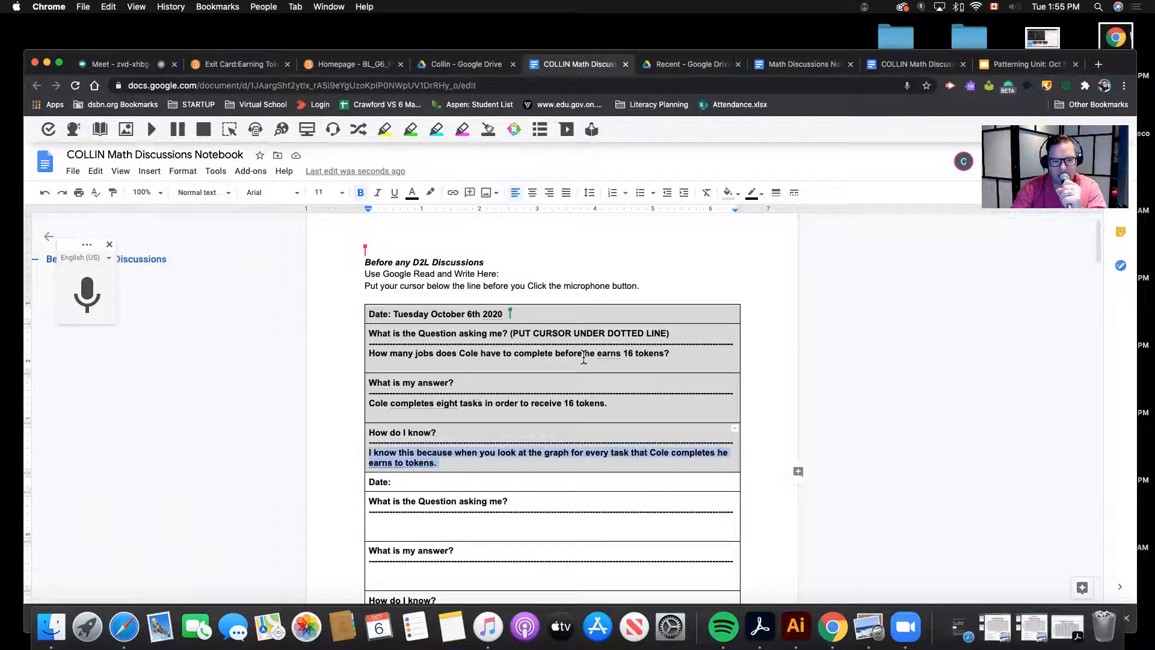
{"action": "left_click", "coordinate": [584, 356]}
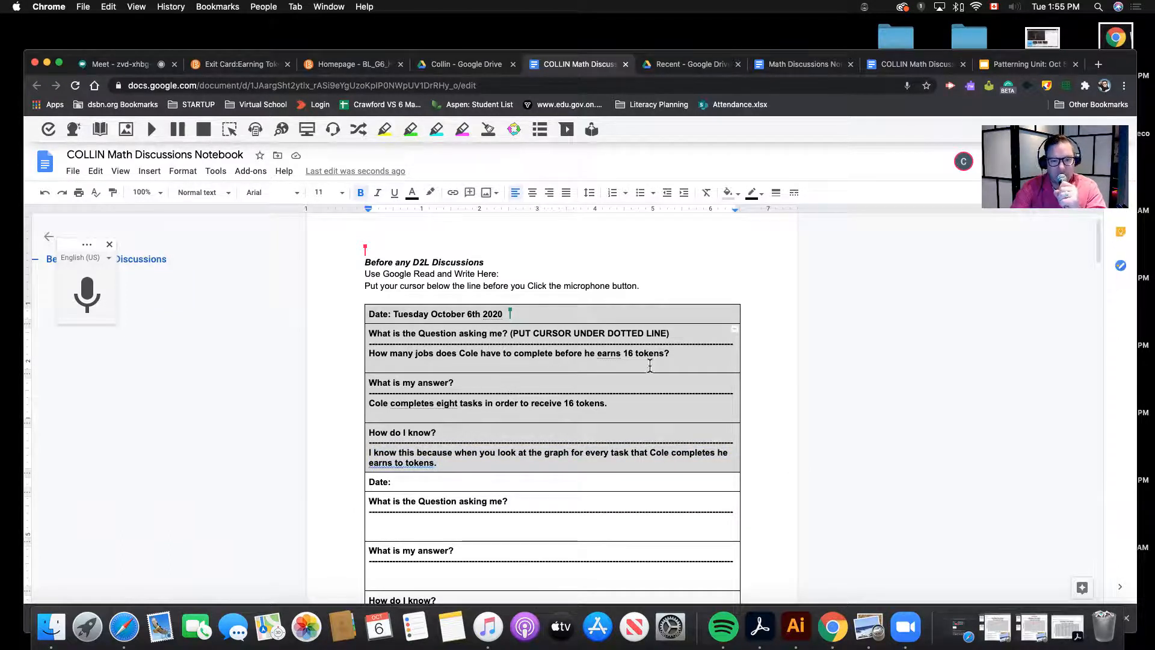
{"action": "left_click_drag", "start_coordinate": [671, 355], "coordinate": [366, 350]}
{"action": "key", "text": "super+c"}
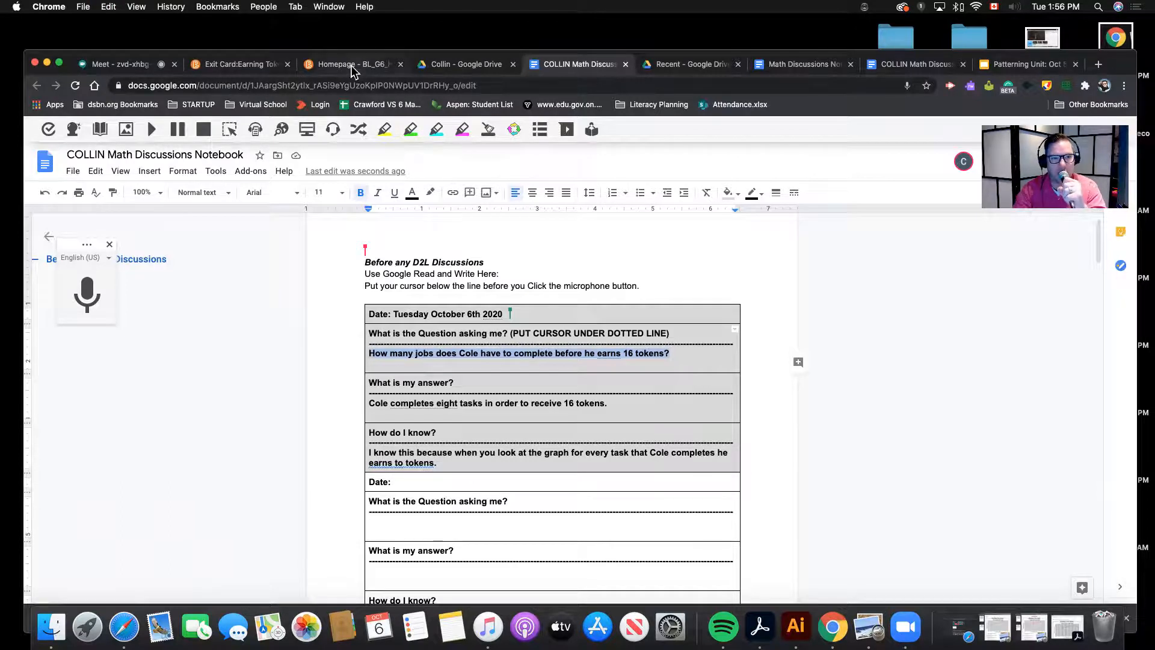
{"action": "left_click", "coordinate": [241, 64]}
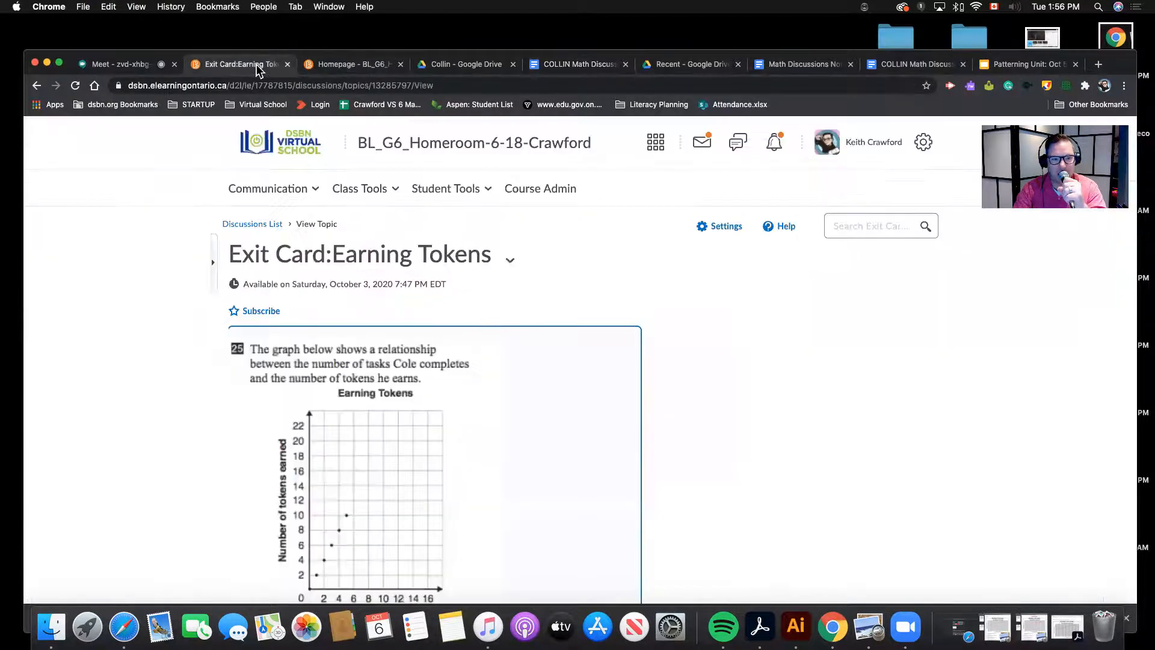
{"action": "scroll", "coordinate": [414, 385], "scroll_direction": "down", "scroll_amount": 8}
{"action": "left_click", "coordinate": [295, 280]}
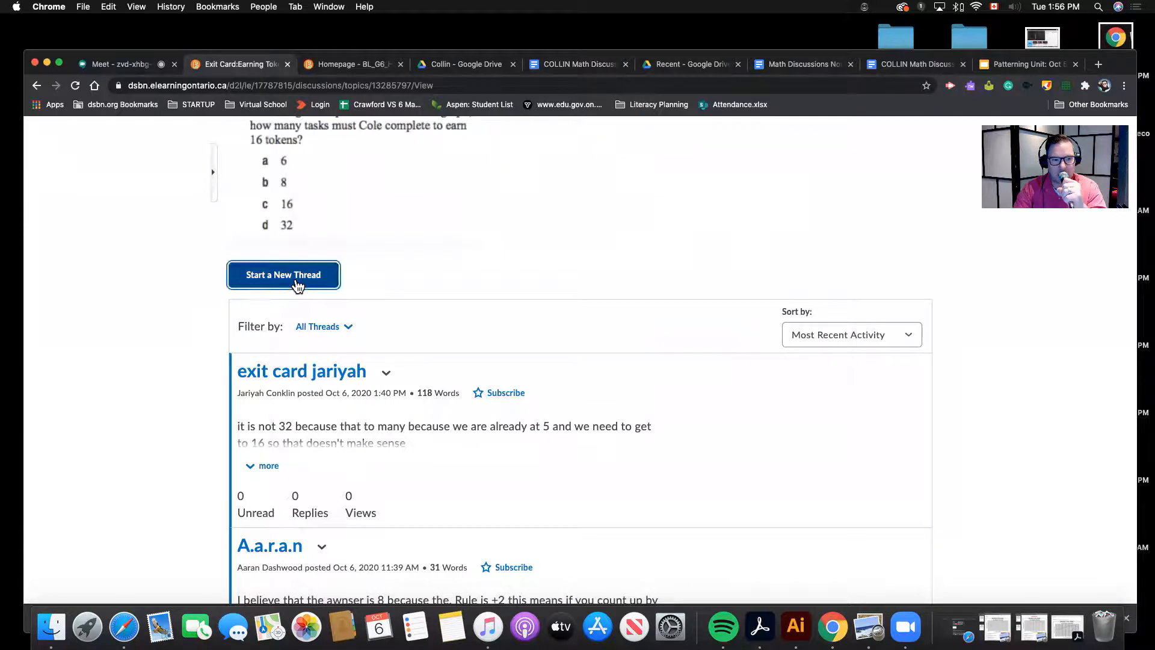
{"action": "left_click", "coordinate": [275, 412]}
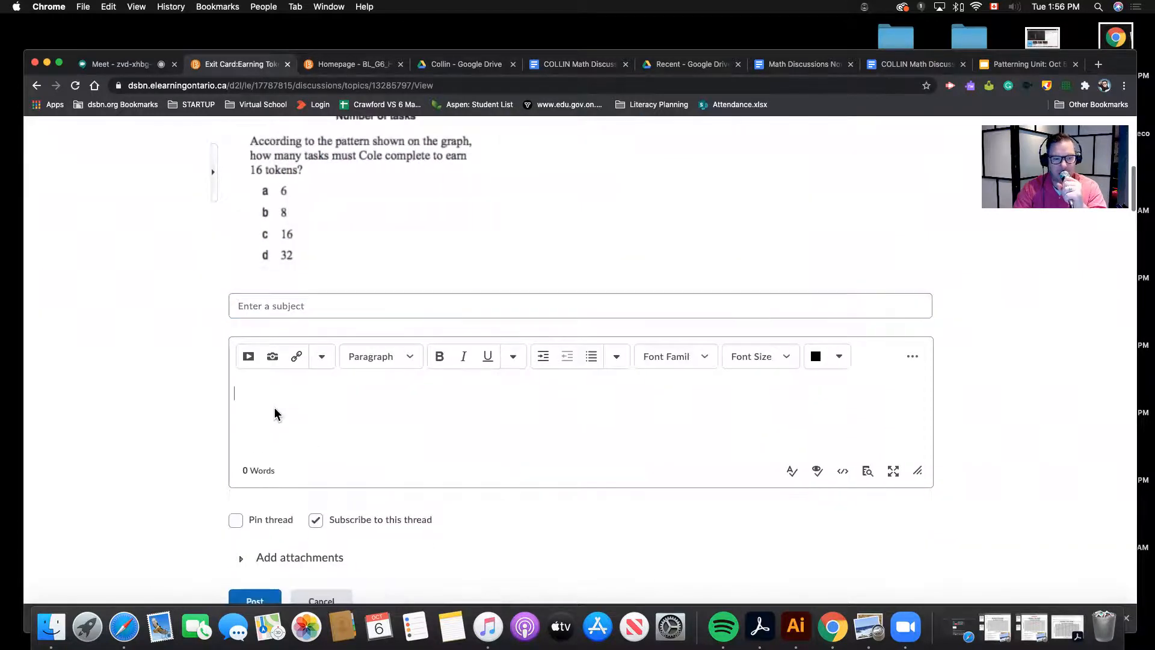
{"action": "key", "text": "super+v"}
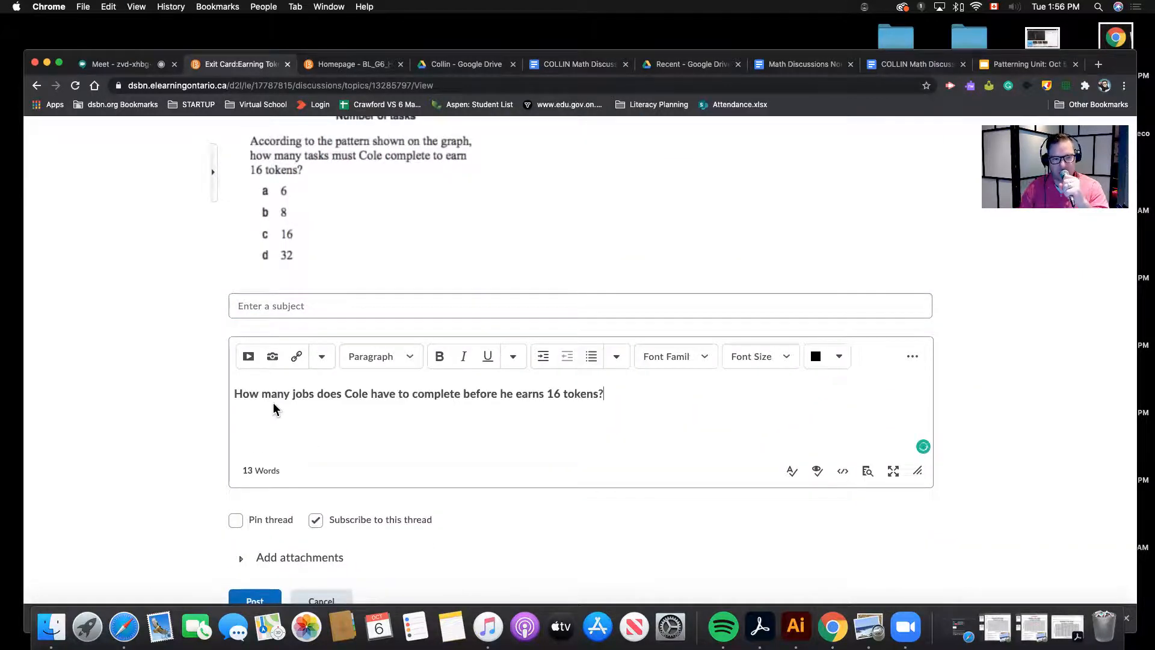
{"action": "key", "text": "Return"}
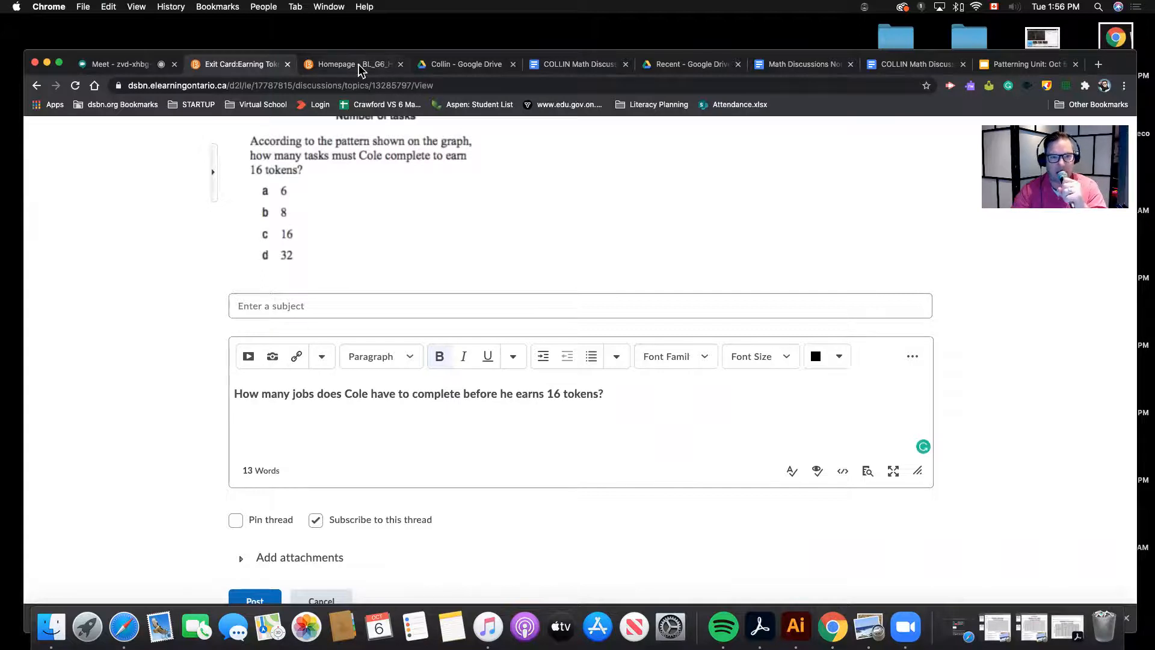
Copy the "What is my answer?" sentence from the notebook into the thread's message below the question
{"action": "left_click", "coordinate": [547, 67]}
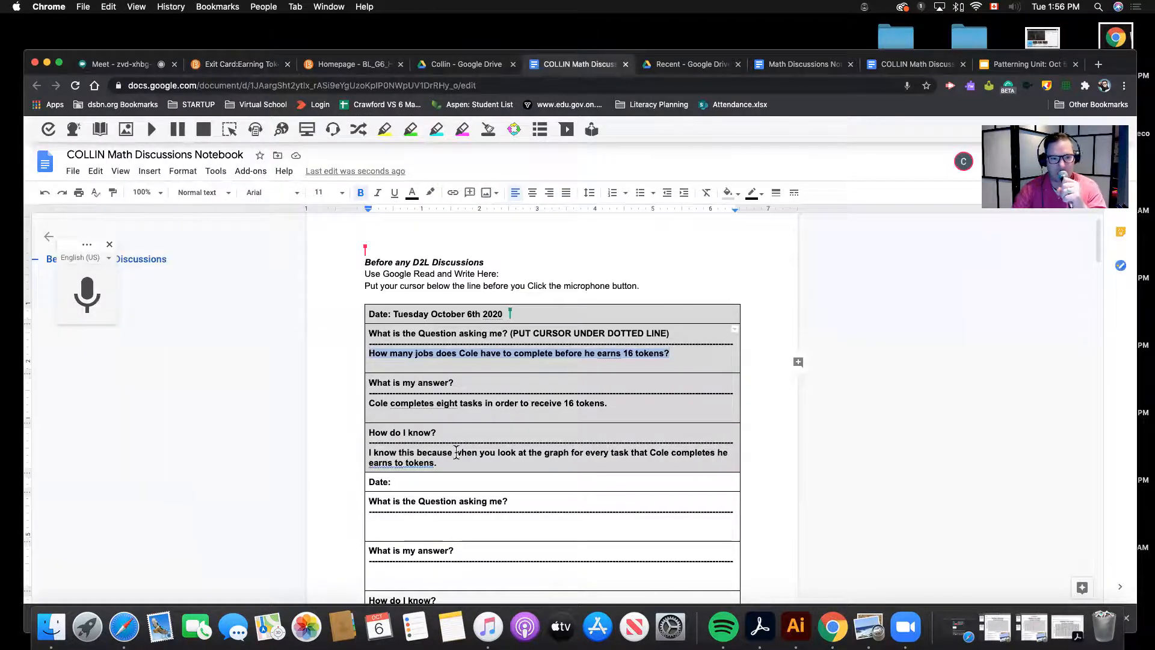
{"action": "left_click_drag", "start_coordinate": [612, 403], "coordinate": [370, 406]}
{"action": "key", "text": "super+c"}
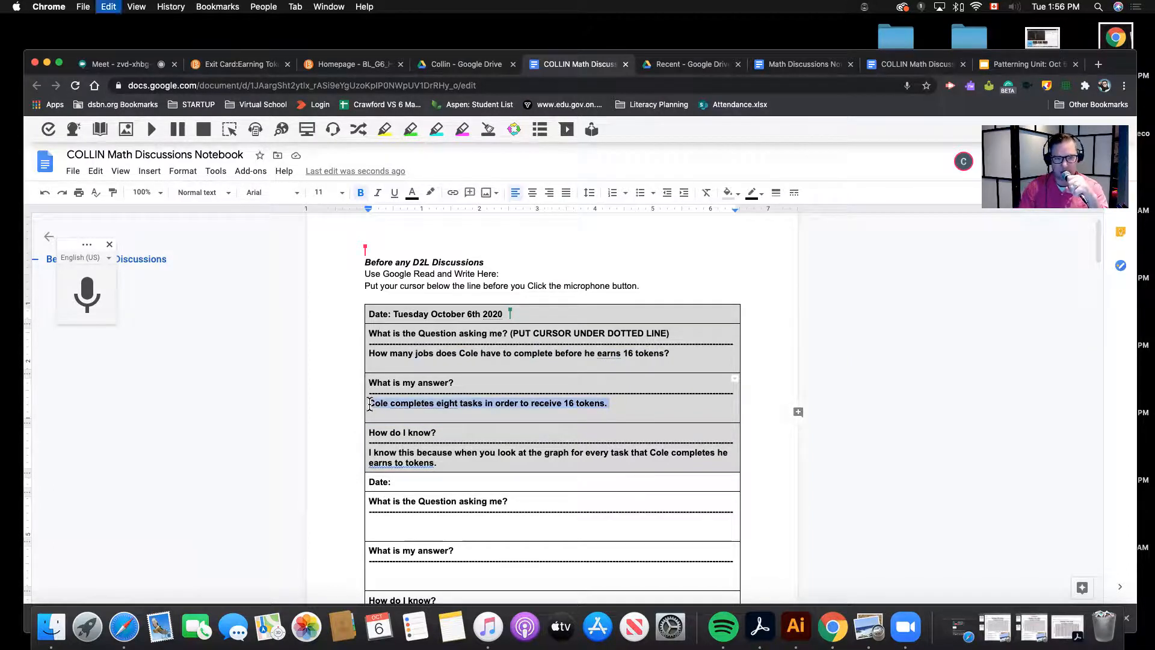
{"action": "left_click", "coordinate": [363, 66]}
{"action": "left_click", "coordinate": [278, 66]}
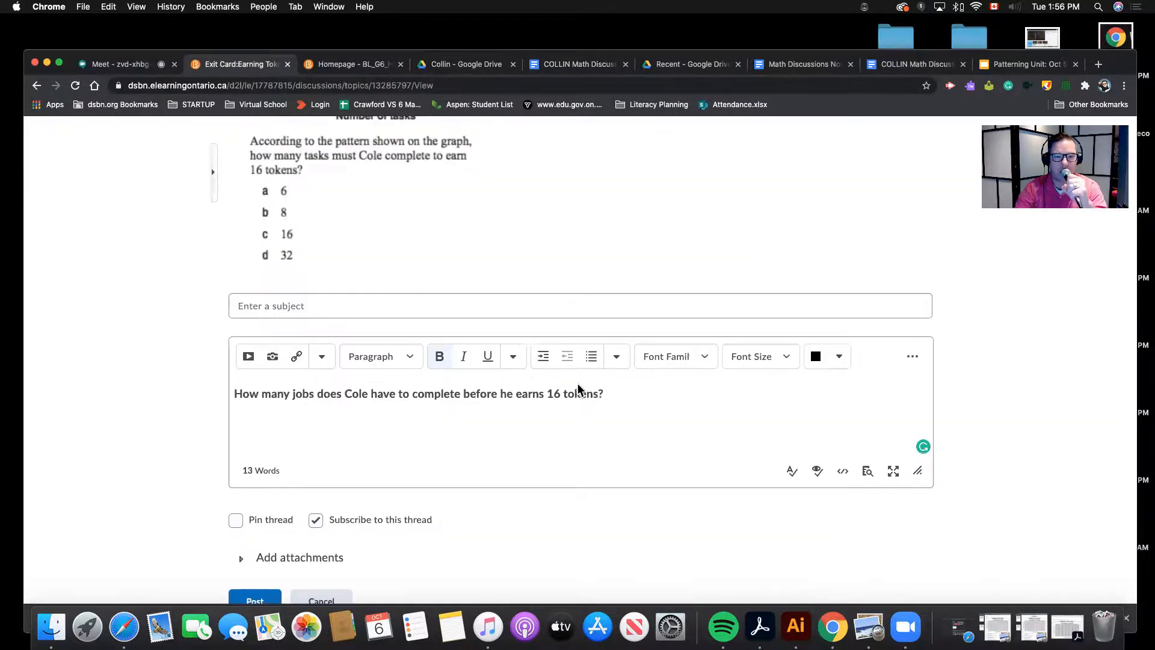
{"action": "key", "text": "super+v"}
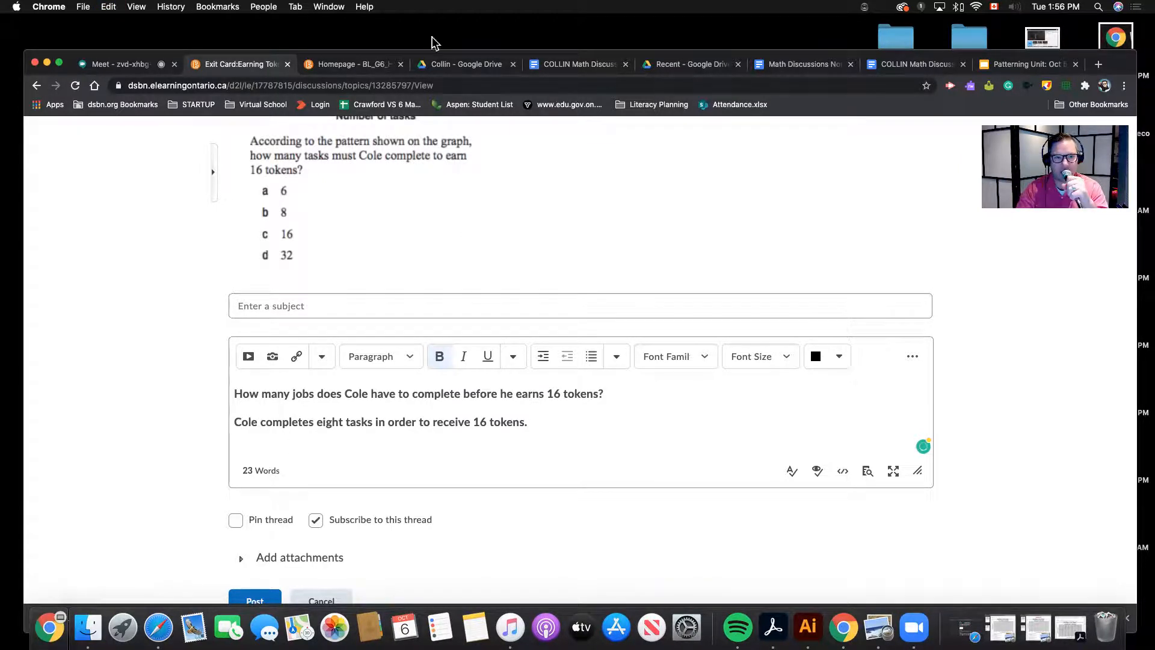
Copy the "How do I know?" explanation from the notebook into the thread's message below the answer
{"action": "left_click", "coordinate": [543, 71]}
{"action": "left_click", "coordinate": [451, 462]}
{"action": "left_click_drag", "start_coordinate": [451, 462], "coordinate": [369, 452]}
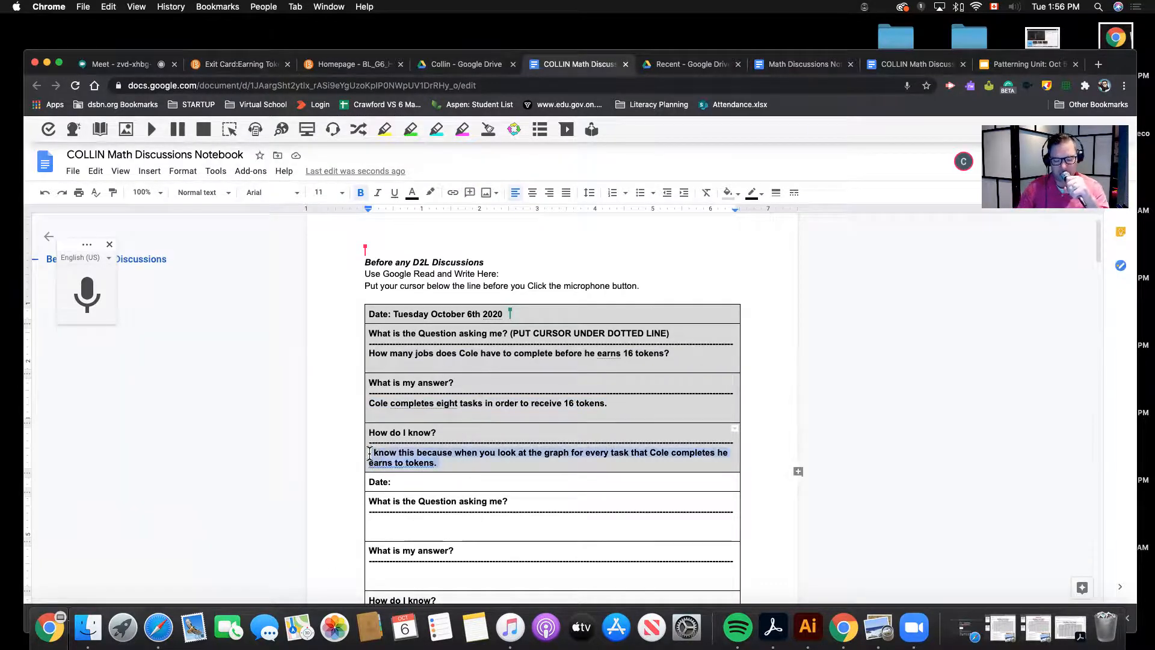
{"action": "left_click", "coordinate": [436, 68]}
{"action": "left_click", "coordinate": [355, 70]}
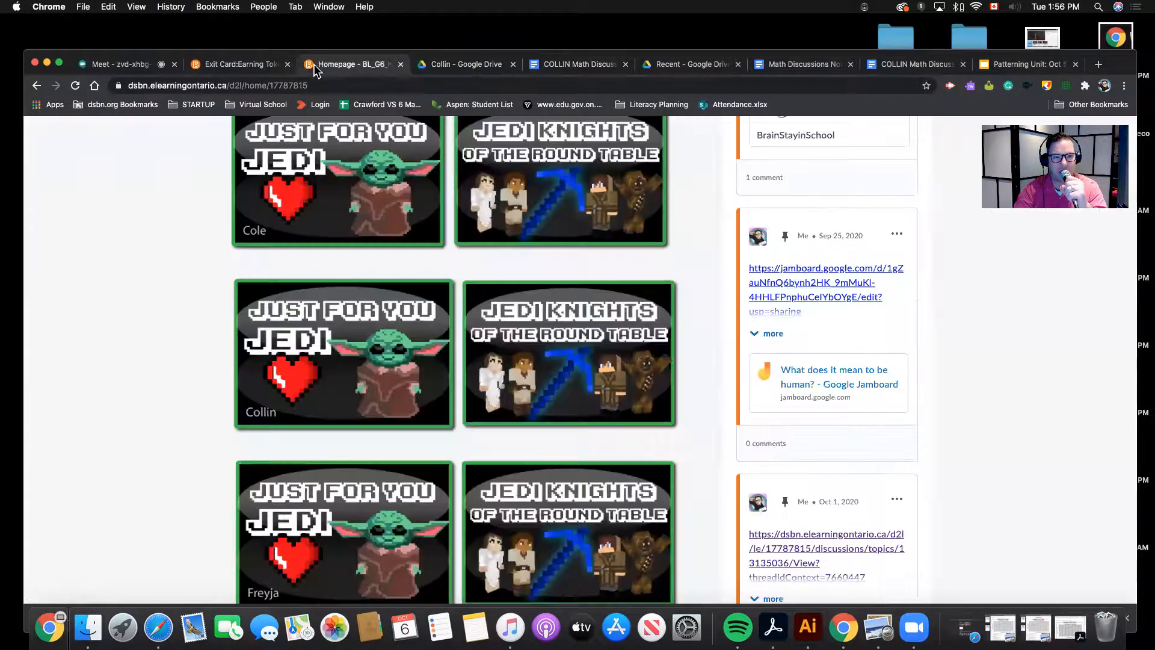
{"action": "left_click", "coordinate": [255, 62]}
{"action": "left_click", "coordinate": [540, 417]}
{"action": "scroll", "coordinate": [540, 416], "scroll_direction": "down", "scroll_amount": 1}
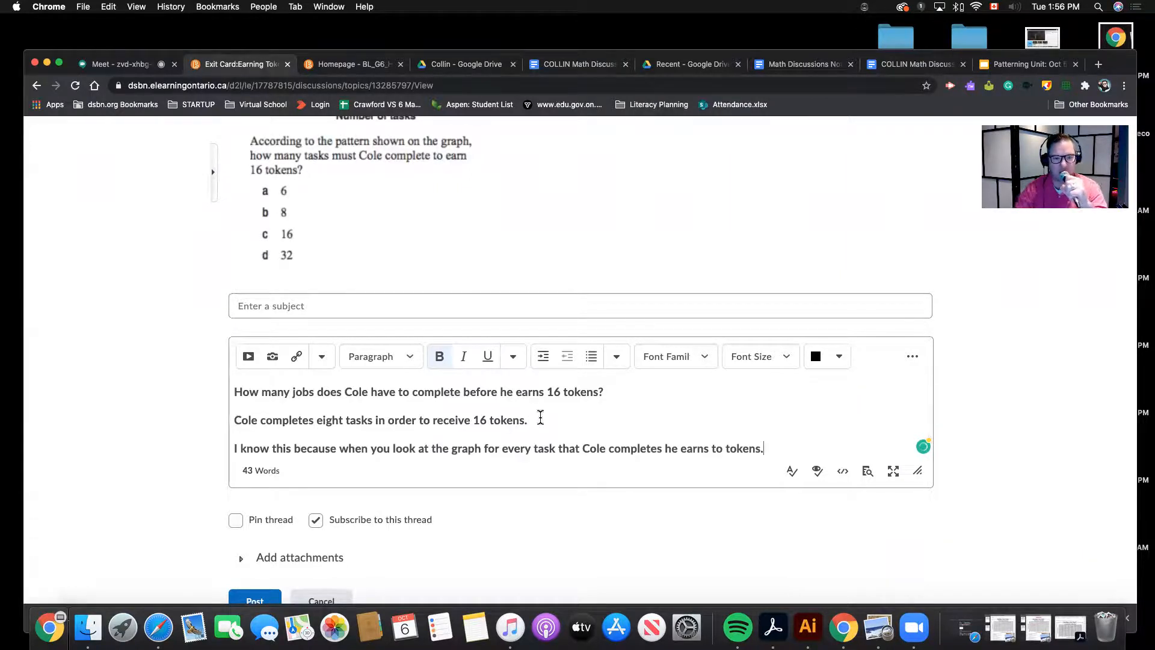
Enter "Tokens Earned" as the subject of the new thread
{"action": "left_click", "coordinate": [301, 308]}
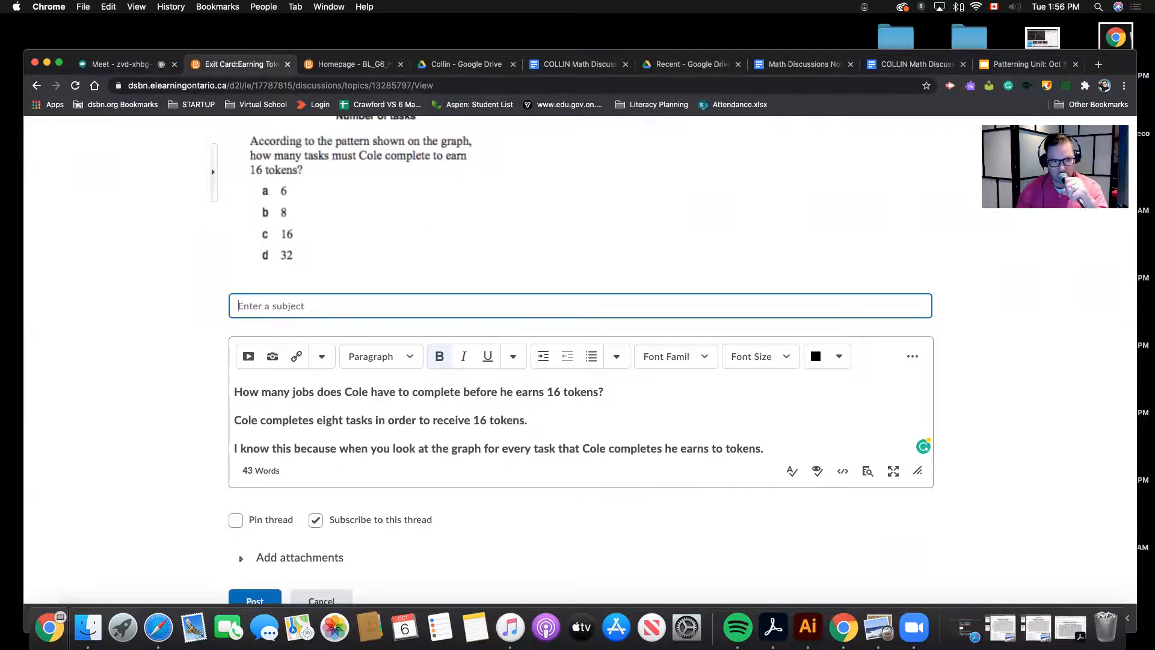
{"action": "type", "text": "Tokens Earned"}
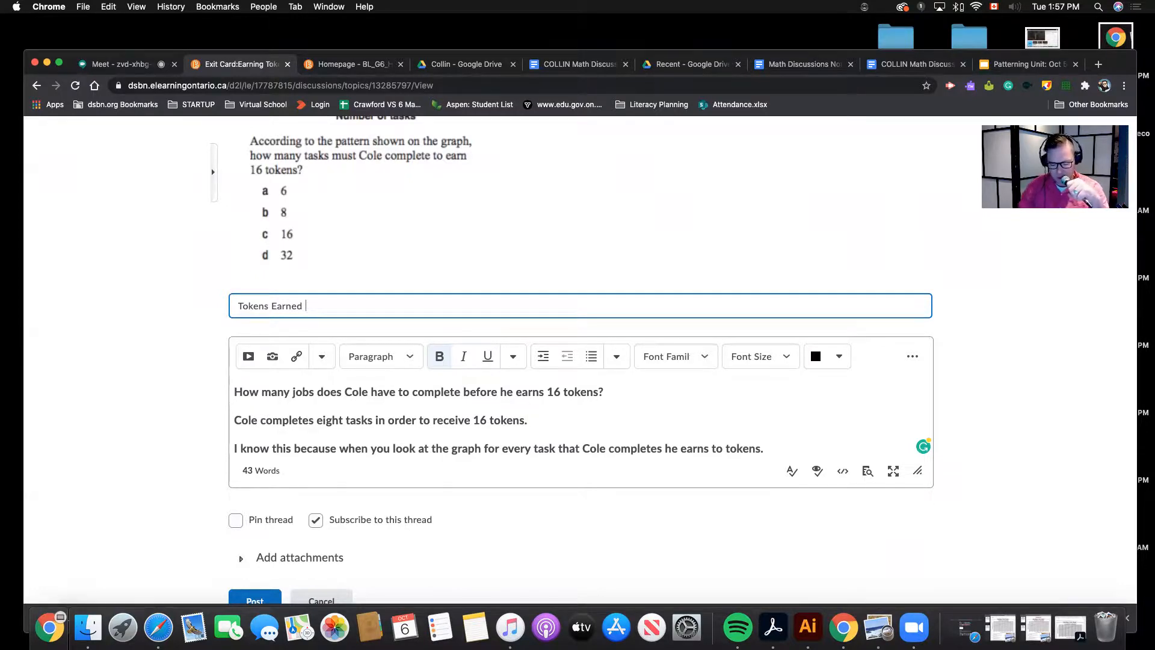
{"action": "key", "text": "super+a"}
{"action": "type", "text": "C"}
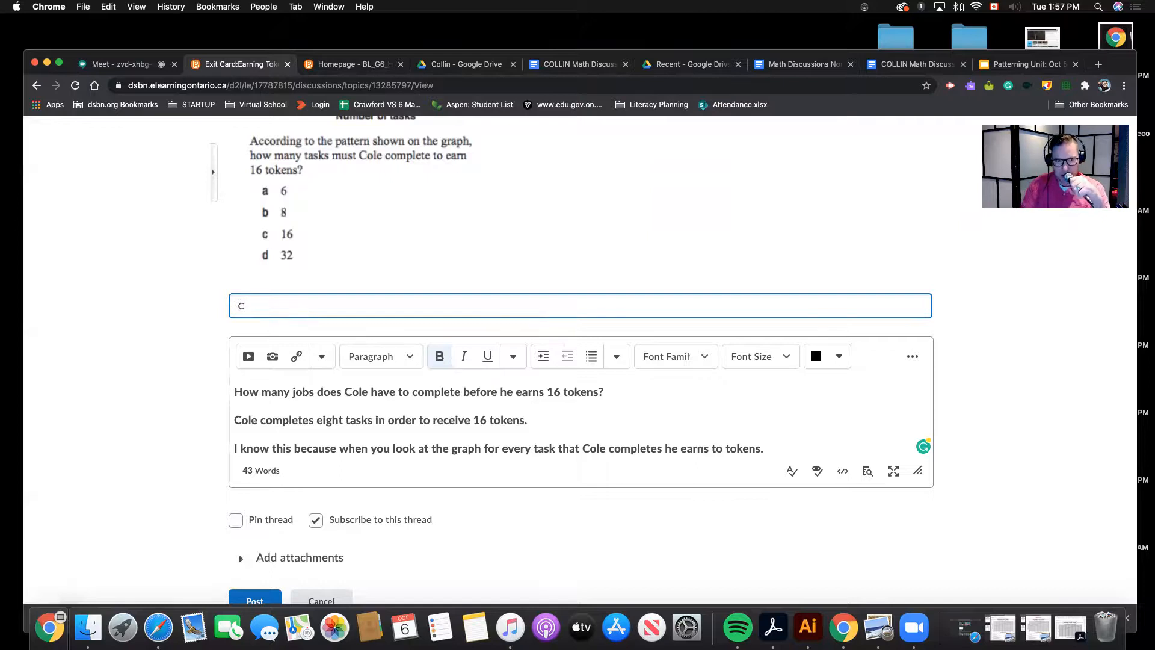
{"action": "key", "text": "super+z"}
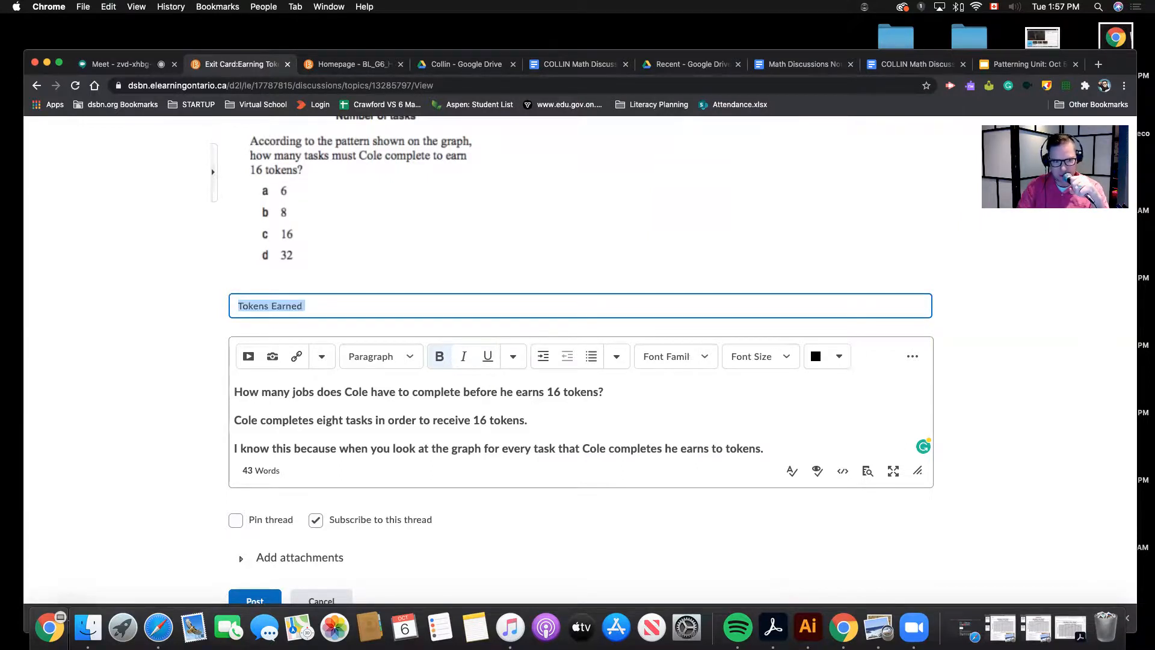
Append the teacher's short name to the end of the thread subject
{"action": "left_click", "coordinate": [329, 309]}
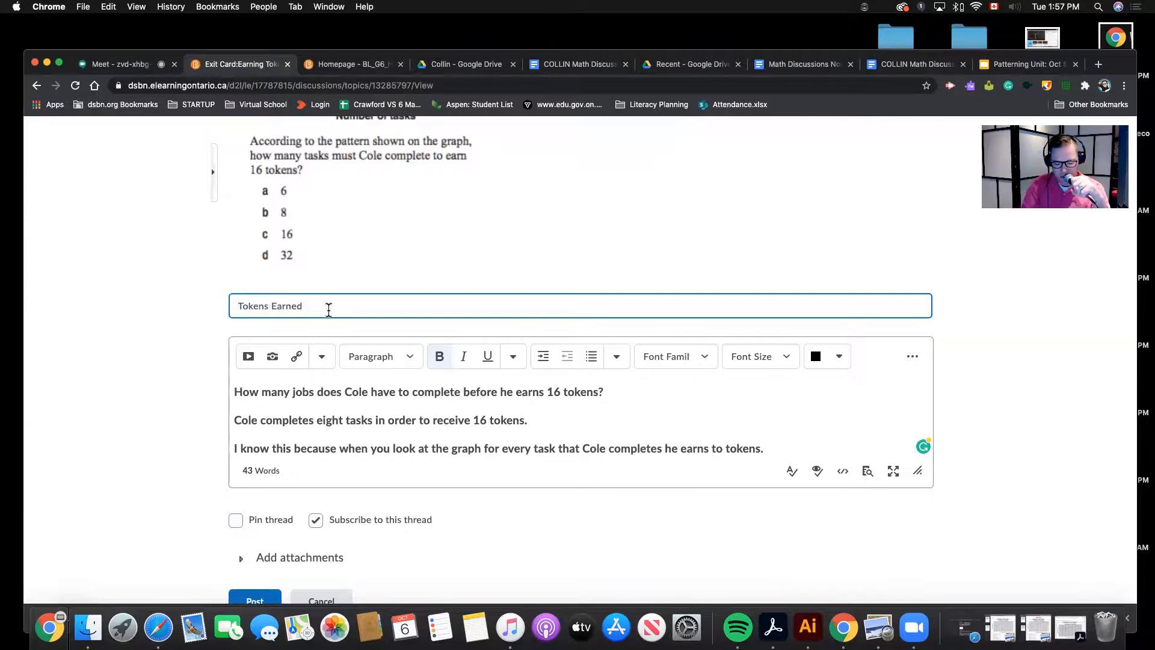
{"action": "type", "text": "Mr.C"}
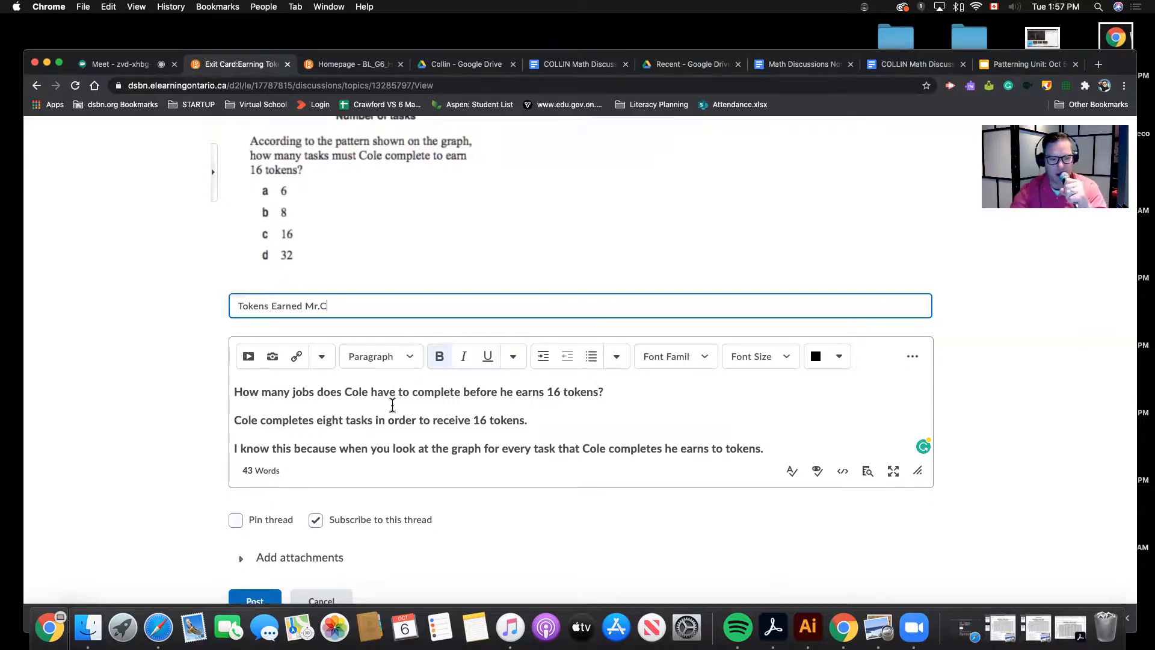
Post the thread to the exit card discussion and expand the new post to show its full message
{"action": "scroll", "coordinate": [391, 405], "scroll_direction": "down", "scroll_amount": 1}
{"action": "left_click", "coordinate": [284, 580]}
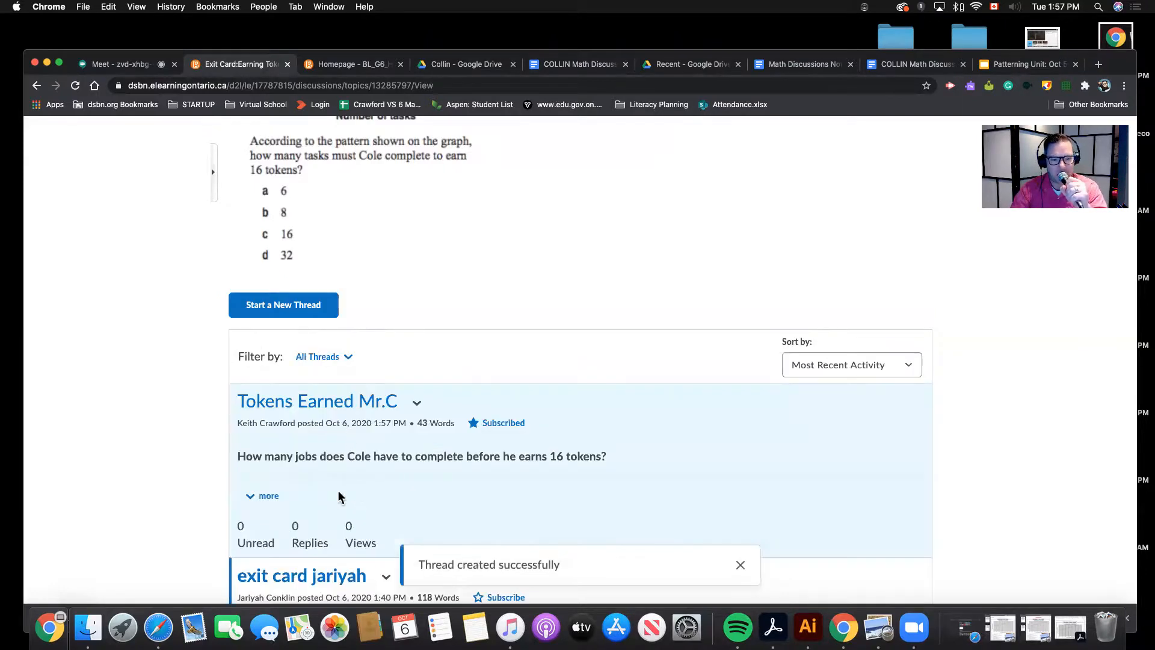
{"action": "left_click", "coordinate": [260, 497]}
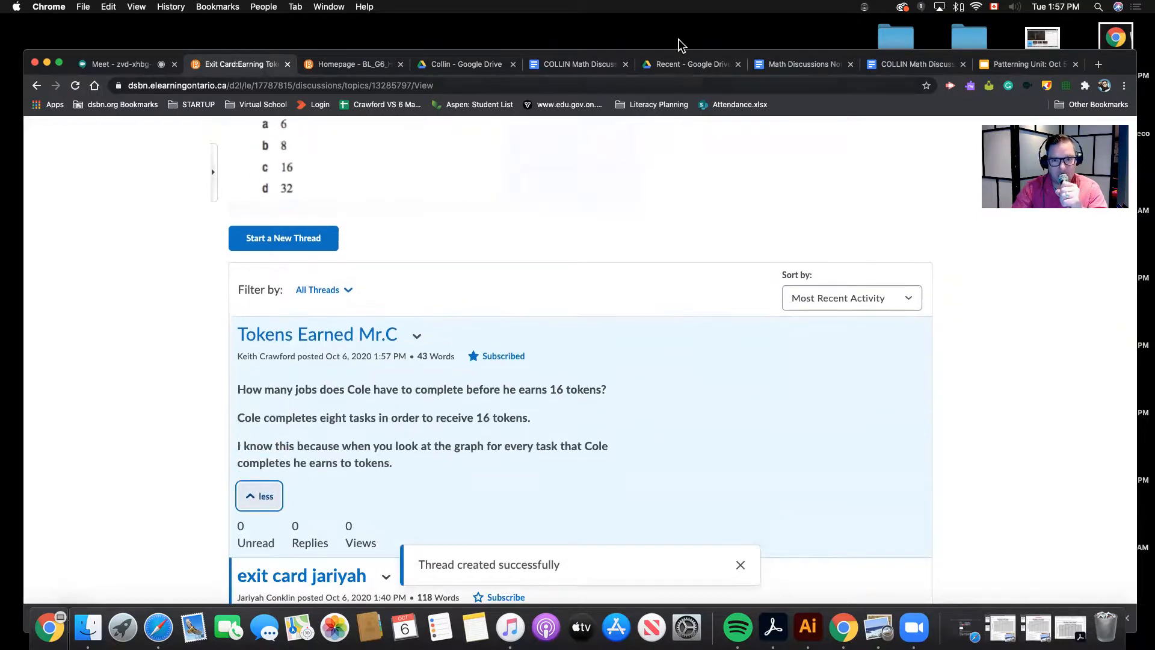